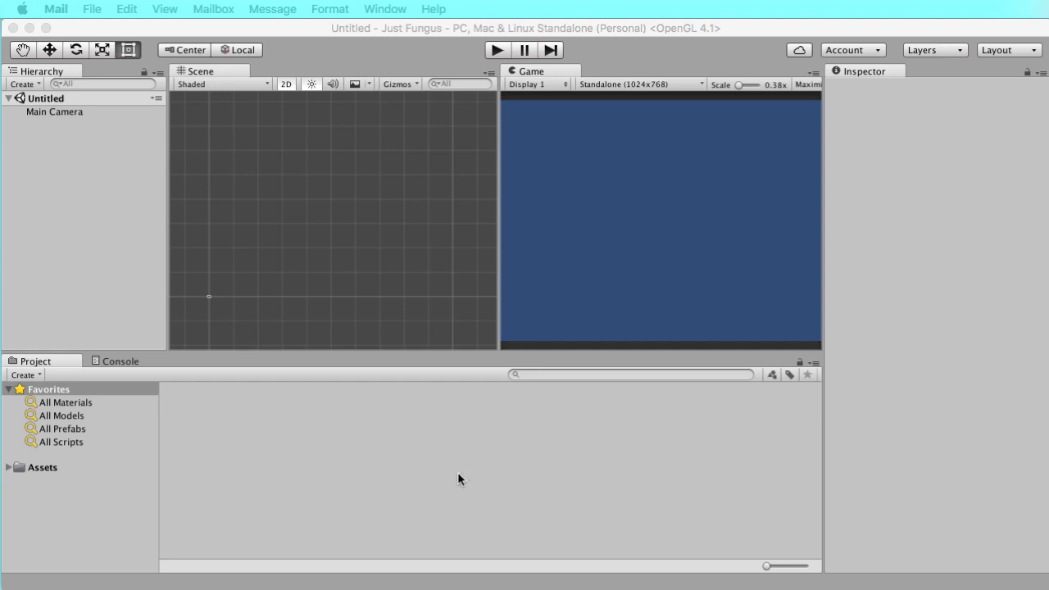
# - Dock the Game view in the same group as the Scene view and switch between the two views
pyautogui.click(104, 268)
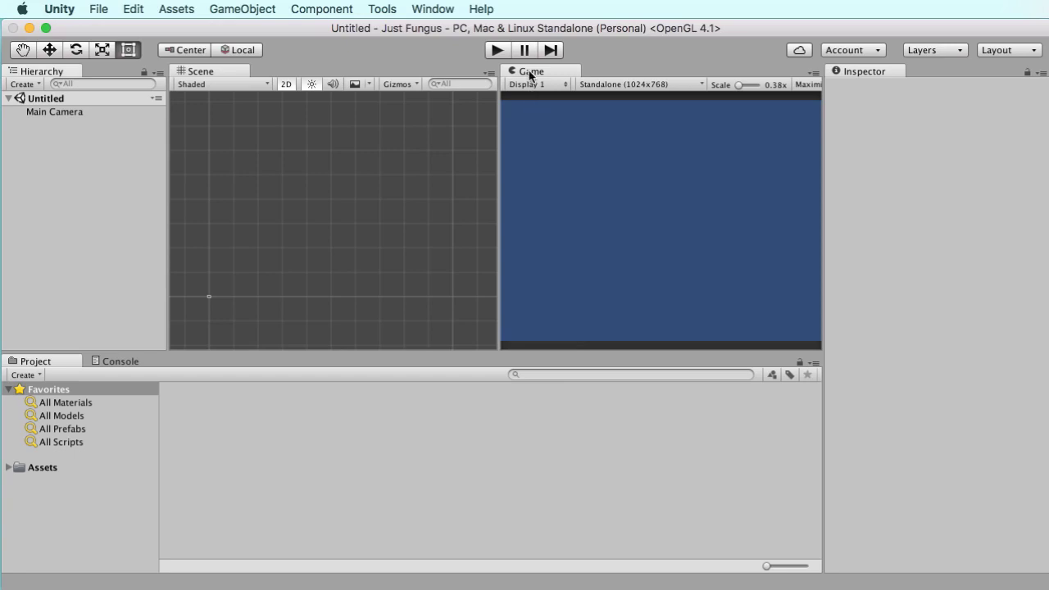
pyautogui.moveTo(533, 74); pyautogui.dragTo(266, 82)
pyautogui.click(201, 73)
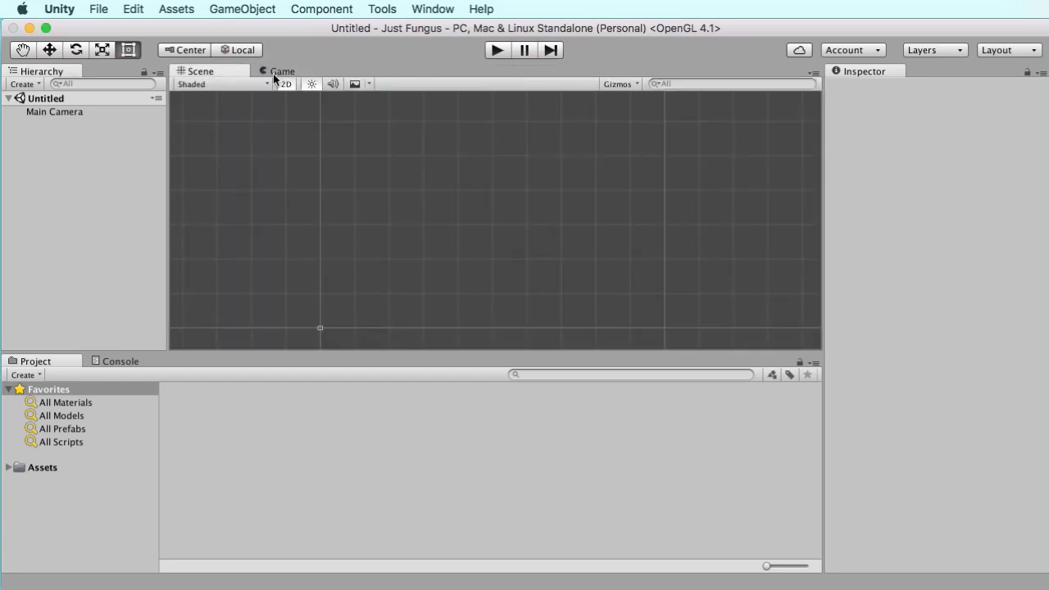
pyautogui.click(283, 73)
pyautogui.click(204, 73)
pyautogui.click(277, 72)
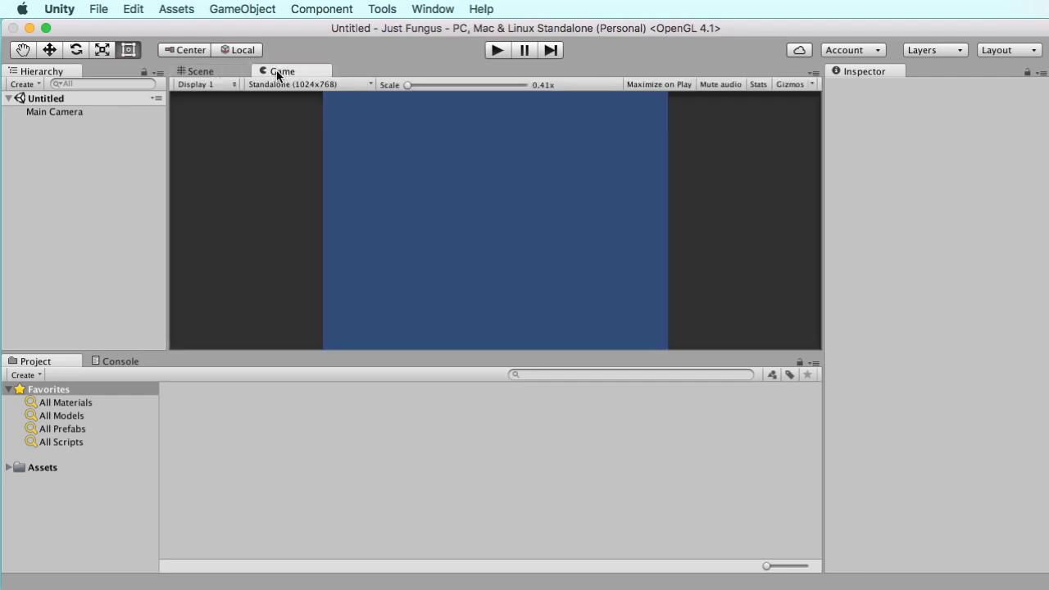
# - Dock the Game view side by side with the Scene view and widen the Hierarchy panel slightly
pyautogui.moveTo(278, 72); pyautogui.dragTo(476, 137)
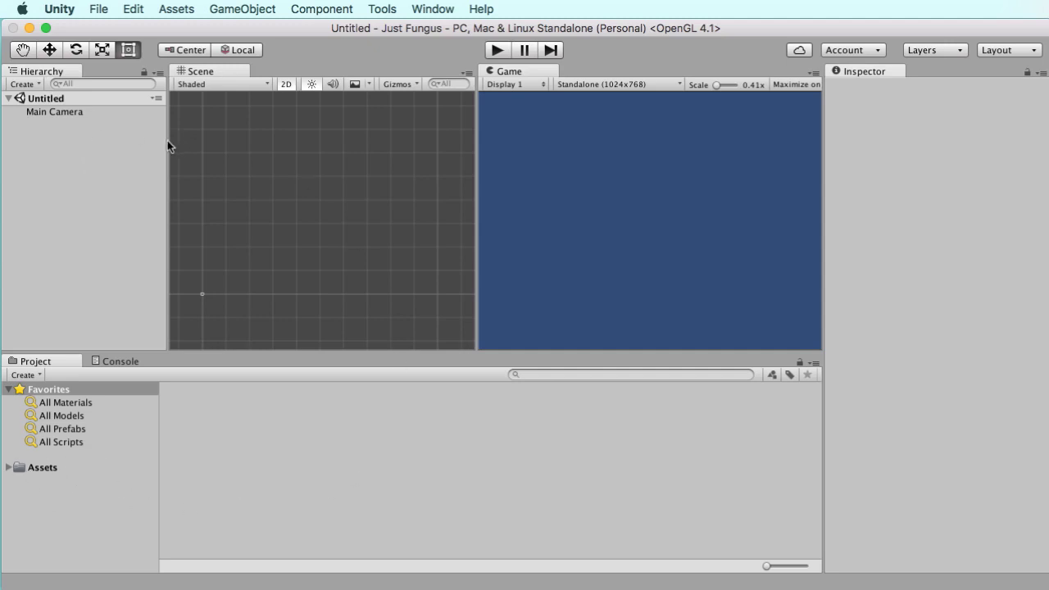
pyautogui.moveTo(167, 140); pyautogui.dragTo(190, 141)
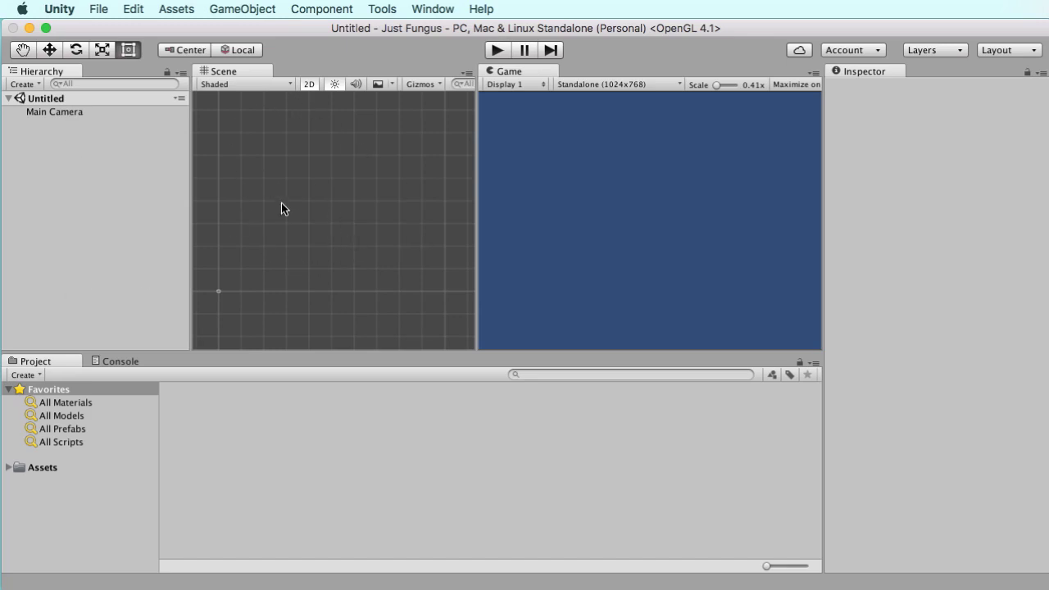
pyautogui.scroll(-2, 300, 215)
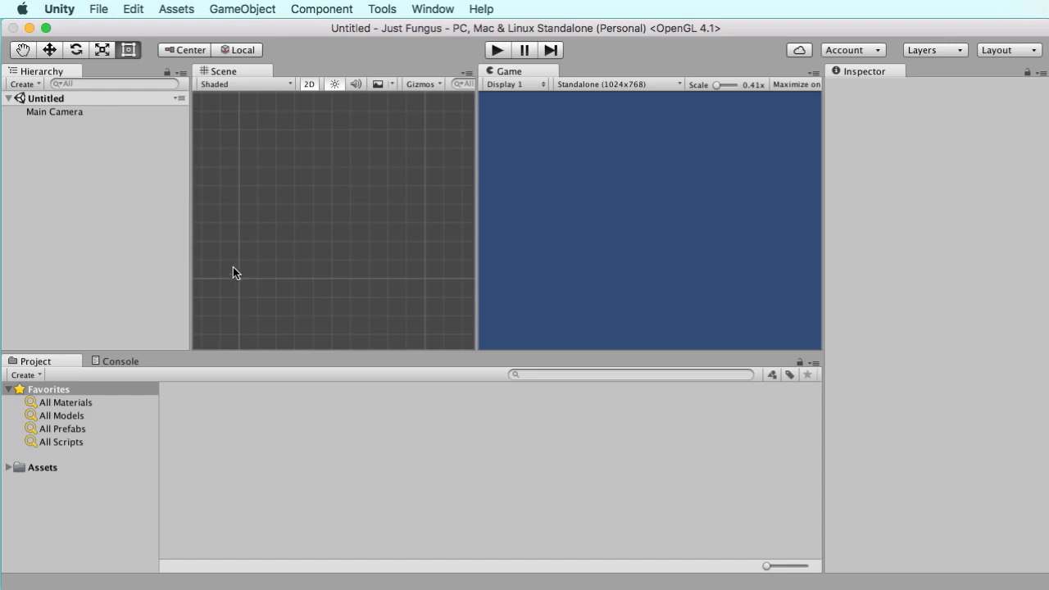
# - View the Main Camera's properties and add a new 2D Sprite object to the scene
pyautogui.click(53, 112)
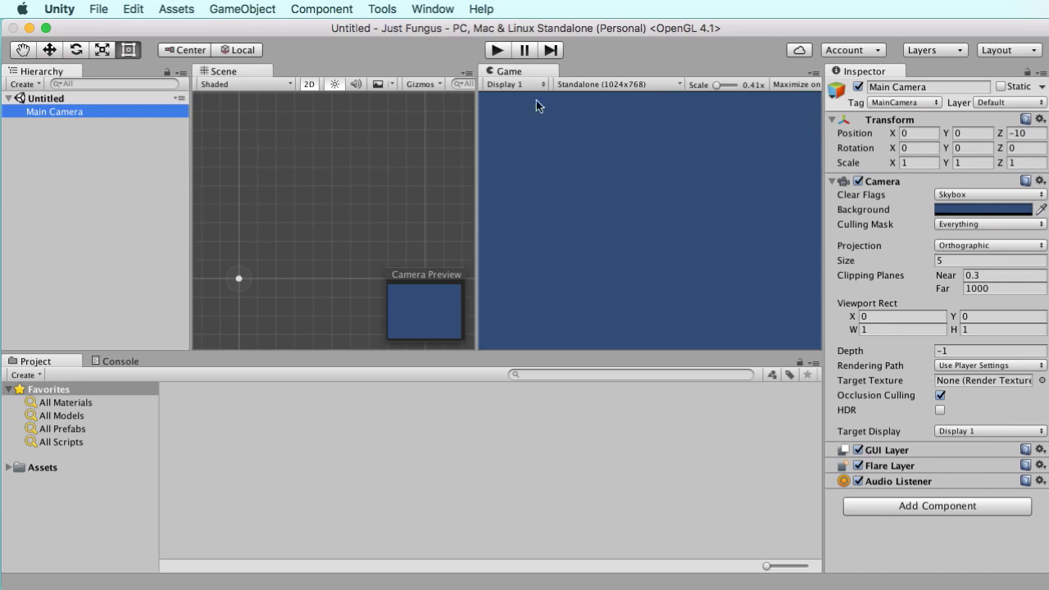
pyautogui.click(250, 10)
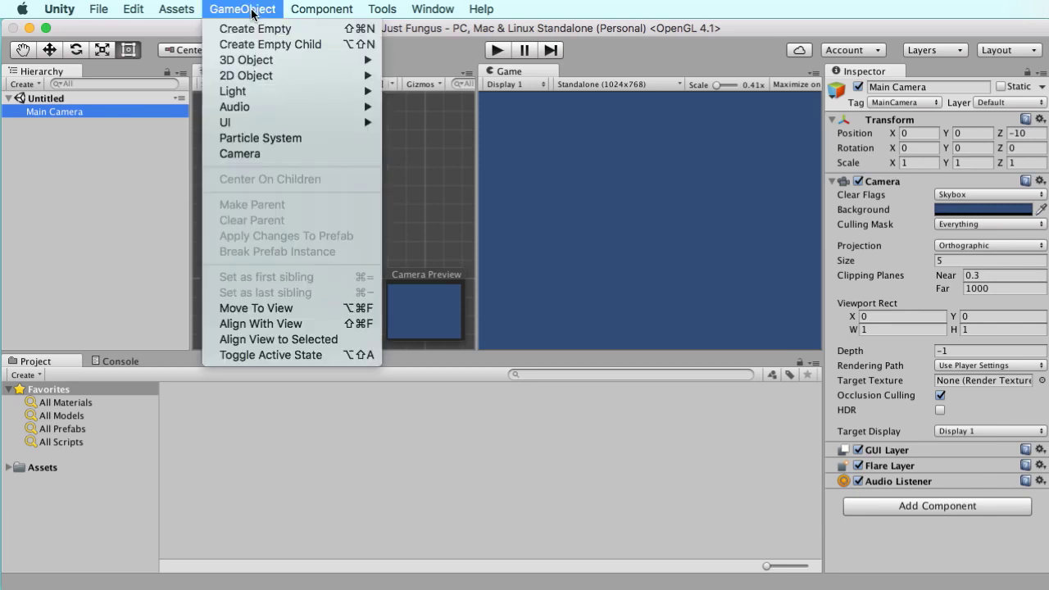
pyautogui.moveTo(253, 74)
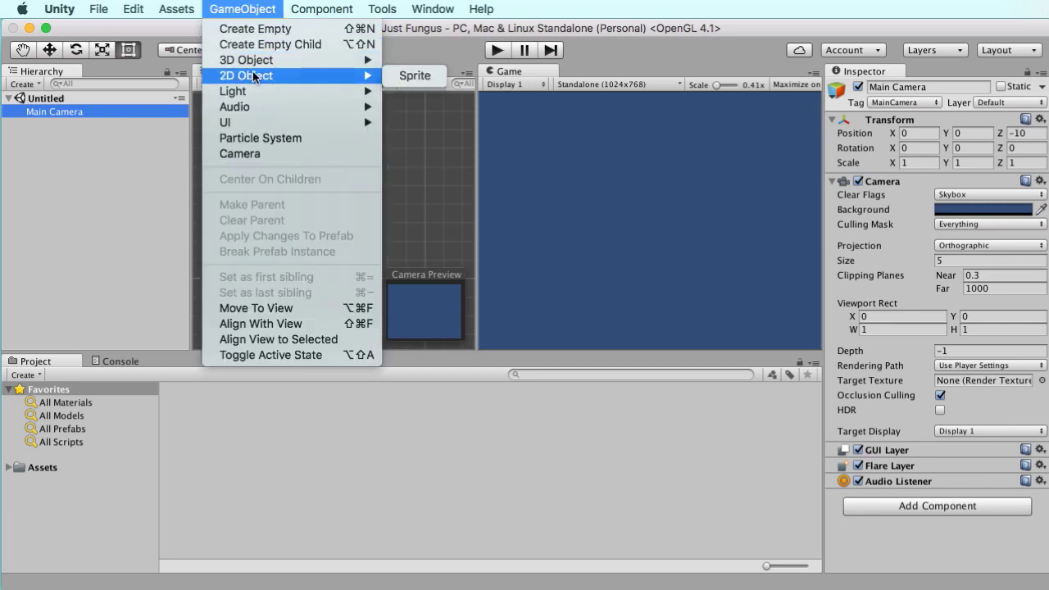
pyautogui.click(410, 75)
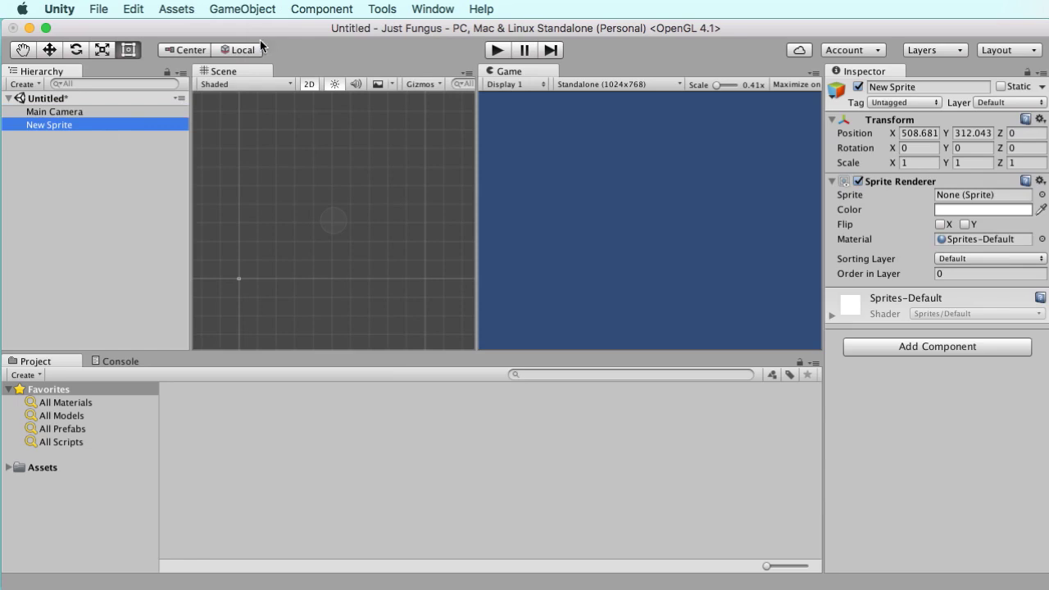
pyautogui.doubleClick(45, 125)
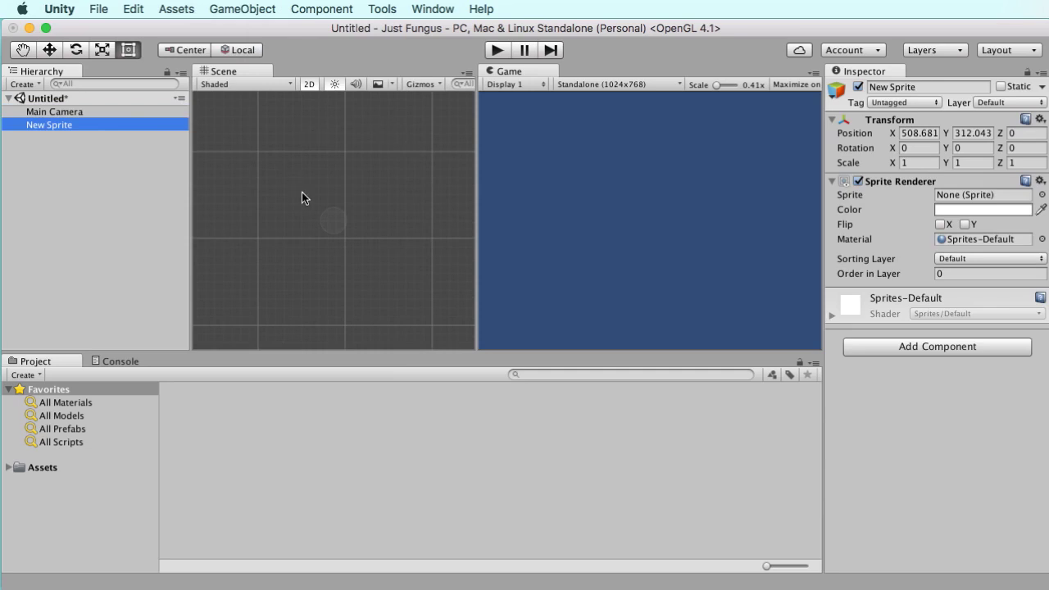
pyautogui.scroll(-5, 302, 192)
pyautogui.scroll(-4, 306, 184)
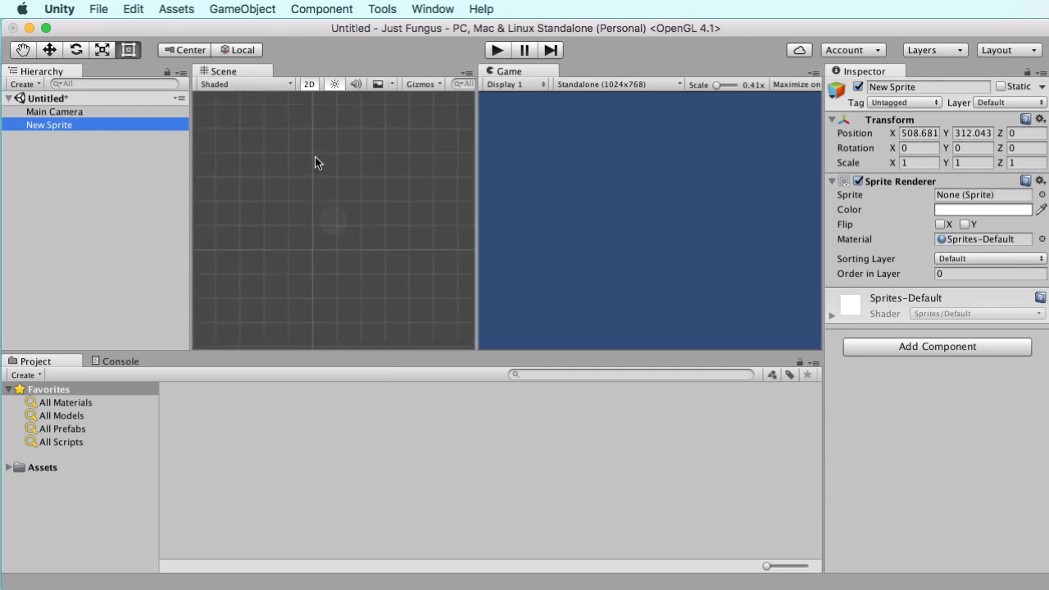
pyautogui.scroll(4, 312, 180)
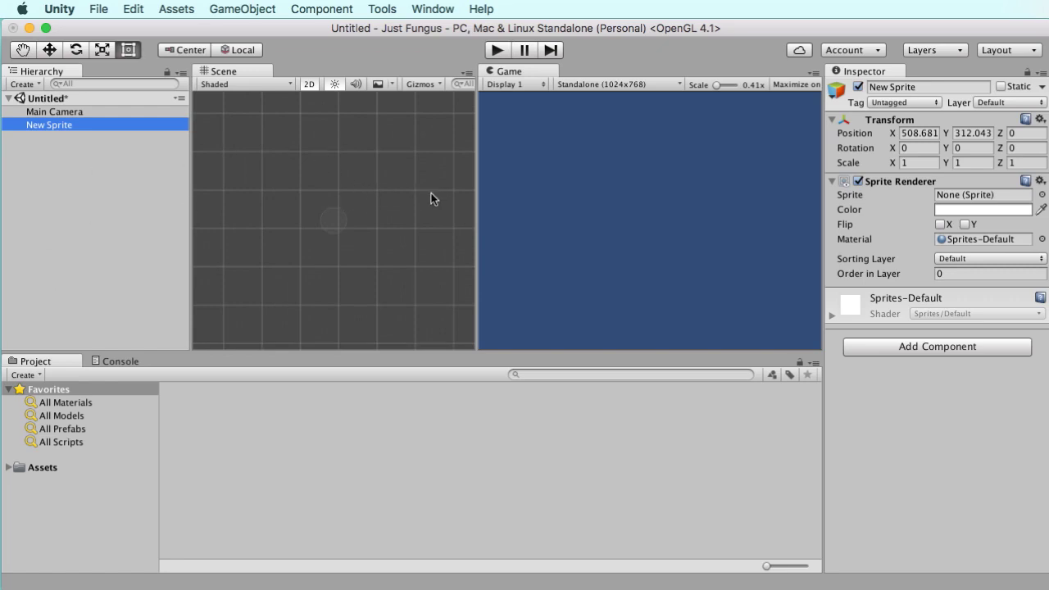
# - Browse the project assets to the Images folder inside FungusExamples > Sherlock
pyautogui.click(9, 469)
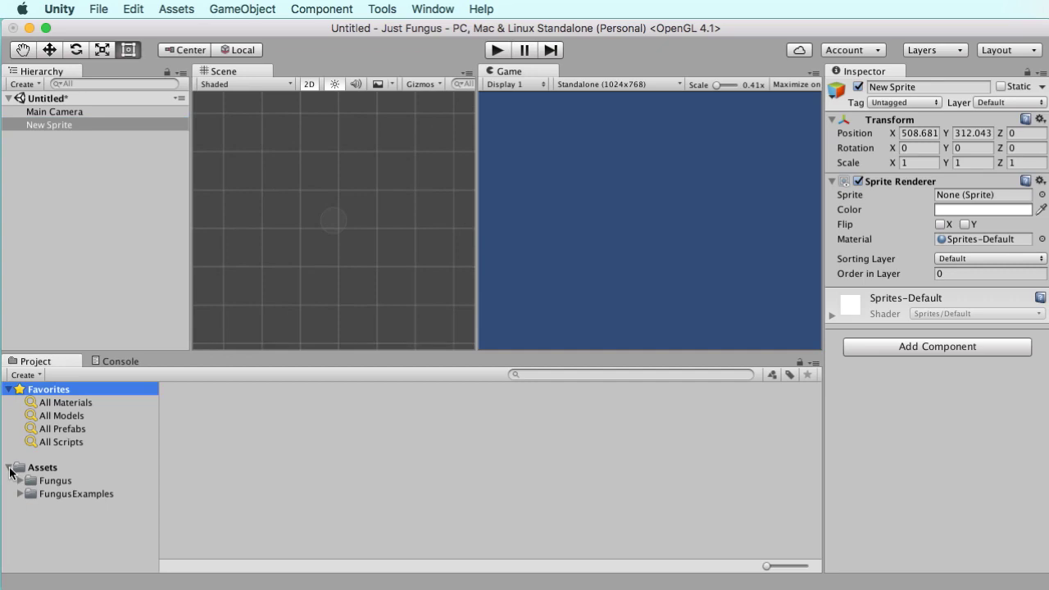
pyautogui.click(68, 494)
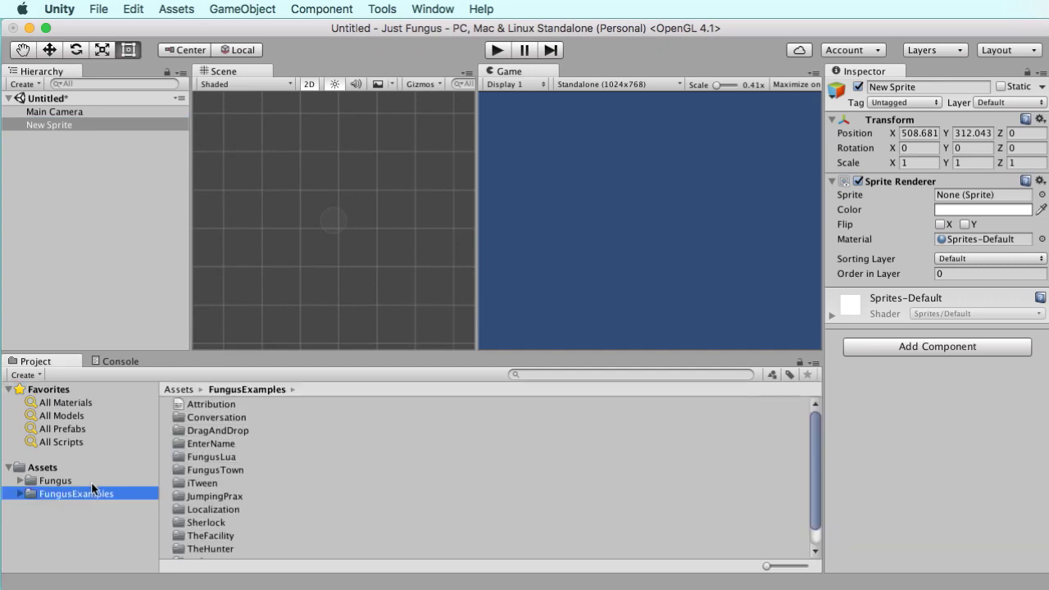
pyautogui.click(20, 494)
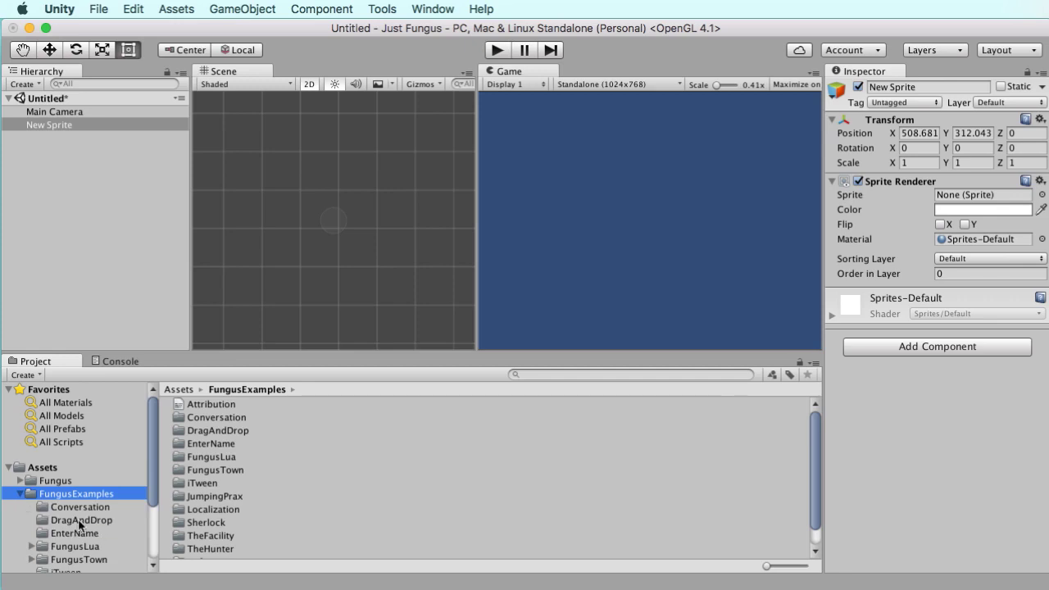
pyautogui.moveTo(150, 468); pyautogui.dragTo(150, 514)
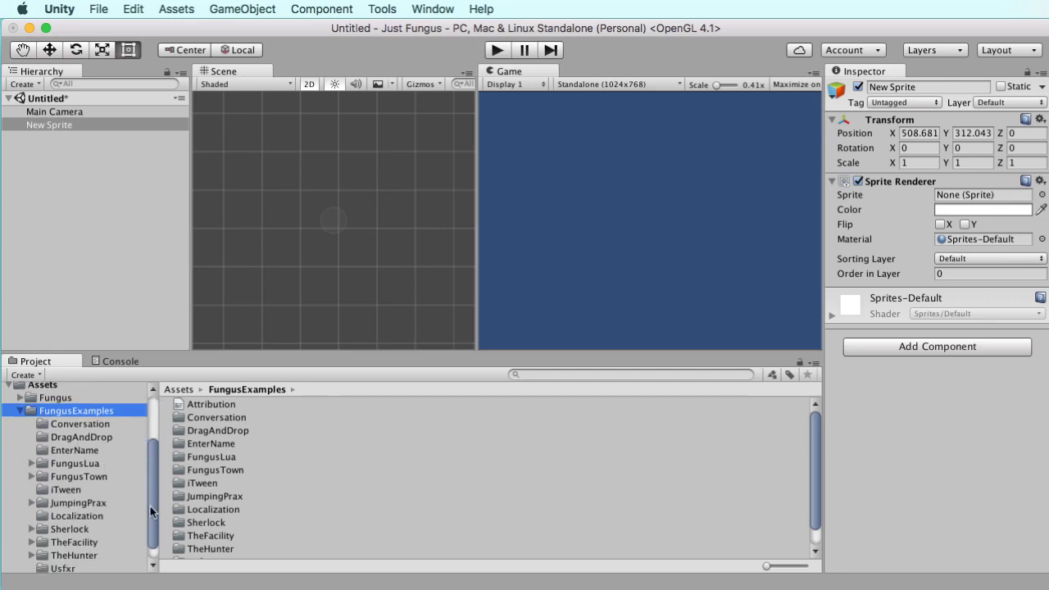
pyautogui.click(74, 491)
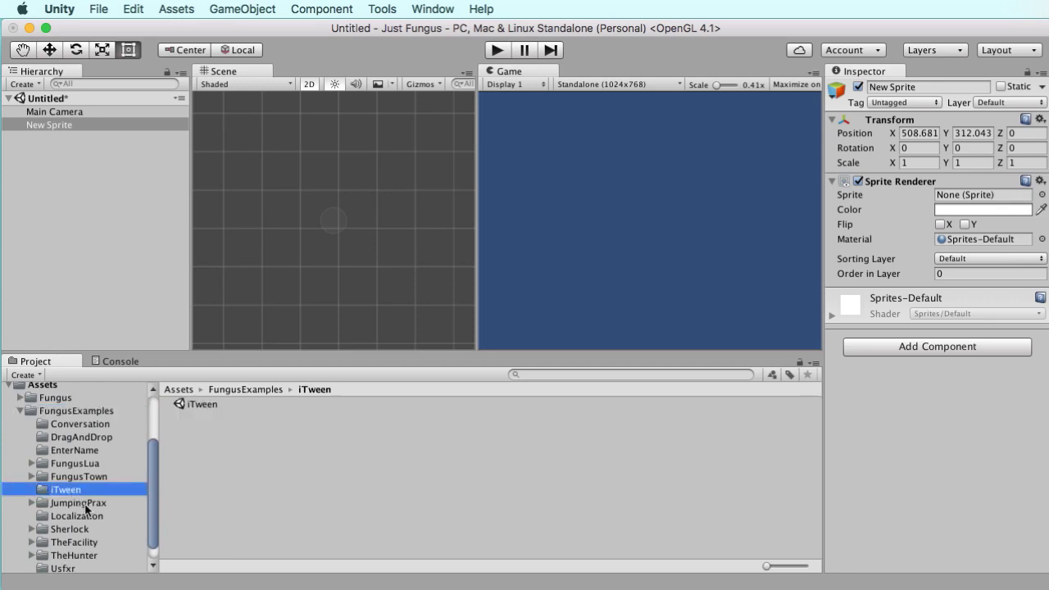
pyautogui.click(86, 505)
pyautogui.scroll(-1, 82, 512)
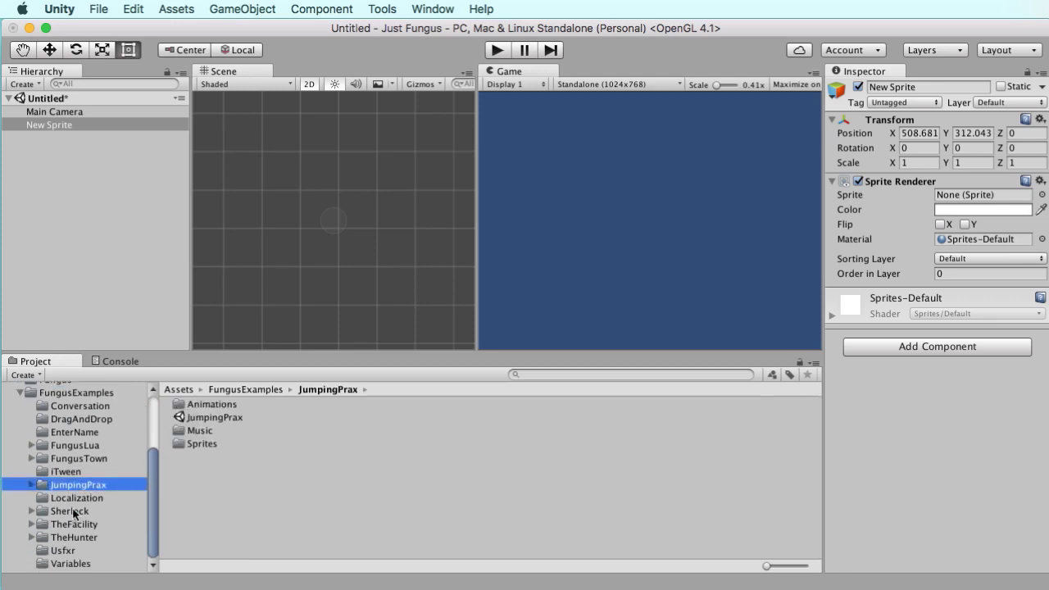
pyautogui.click(105, 510)
pyautogui.doubleClick(203, 419)
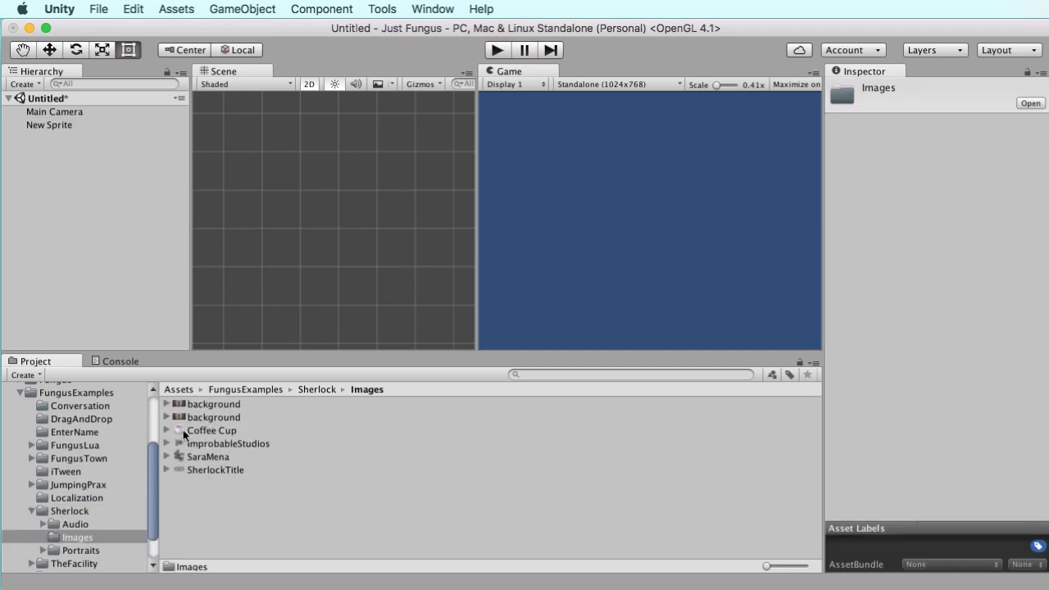
# - Assign the Coffee Cup image as the sprite of New Sprite and frame the object in the Scene view
pyautogui.click(72, 125)
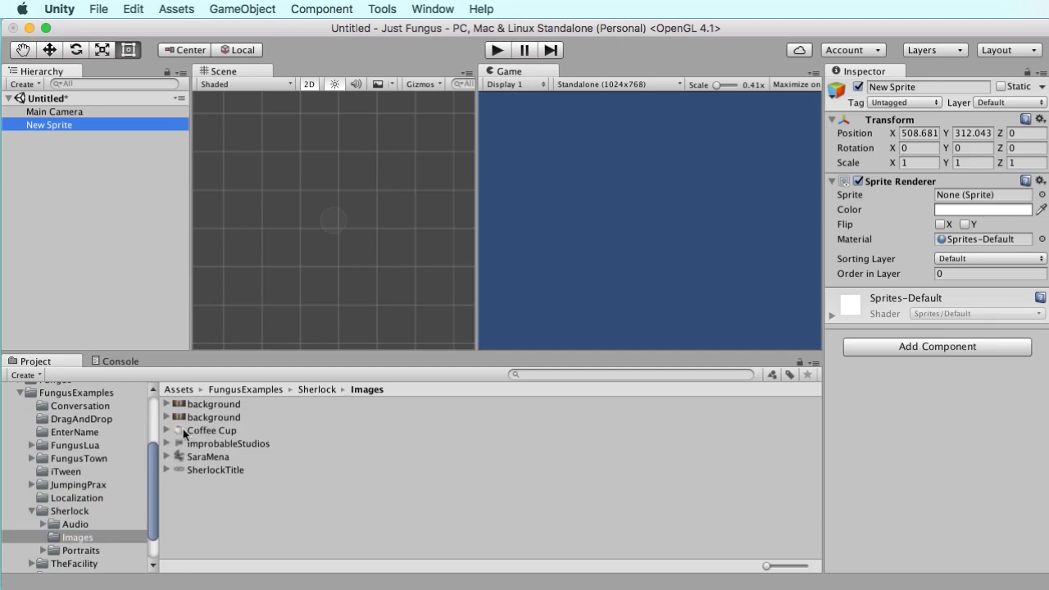
pyautogui.moveTo(220, 433); pyautogui.dragTo(966, 194)
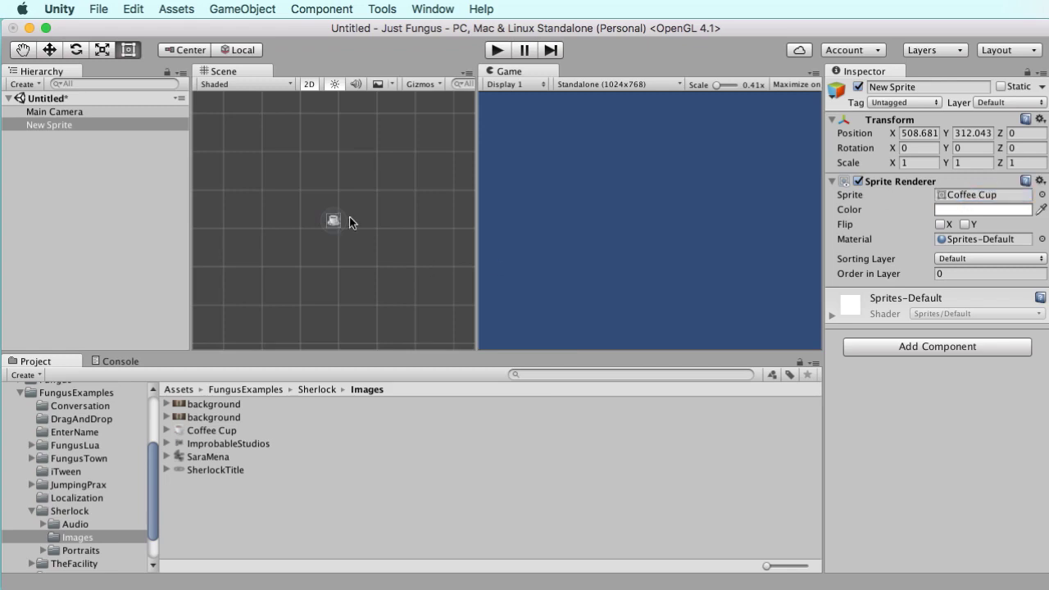
pyautogui.doubleClick(63, 123)
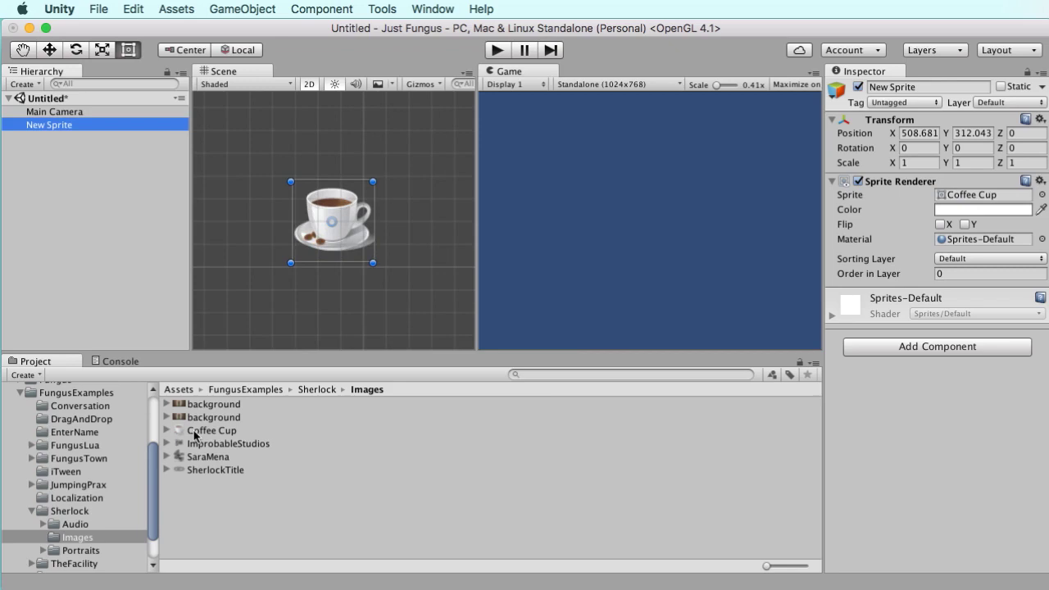
# - Add the Coffee Cup image to the Hierarchy as a second sprite object and compare its position with New Sprite's
pyautogui.moveTo(194, 430); pyautogui.dragTo(100, 261)
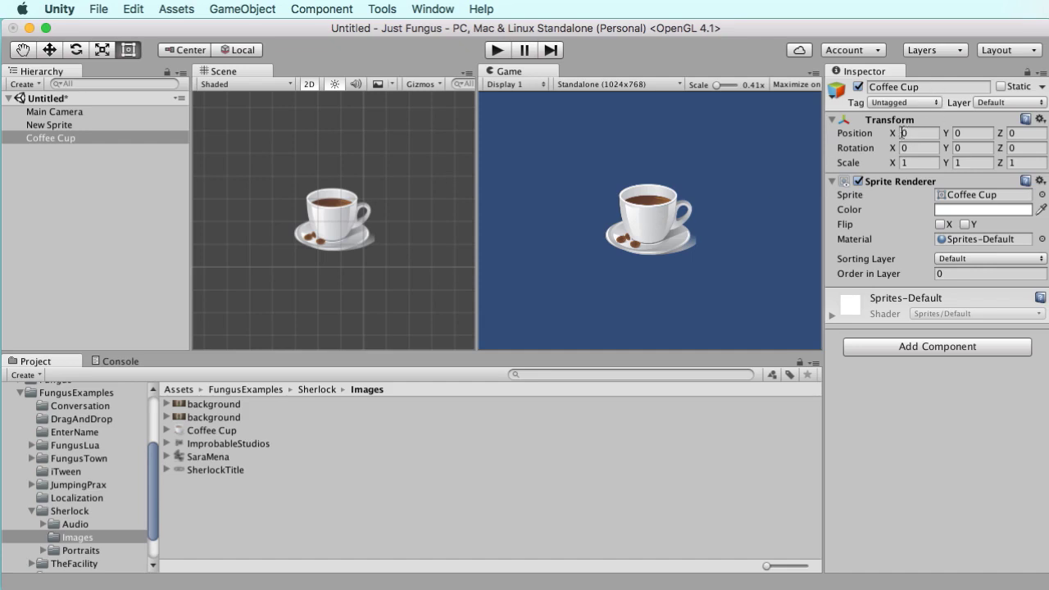
pyautogui.click(47, 138)
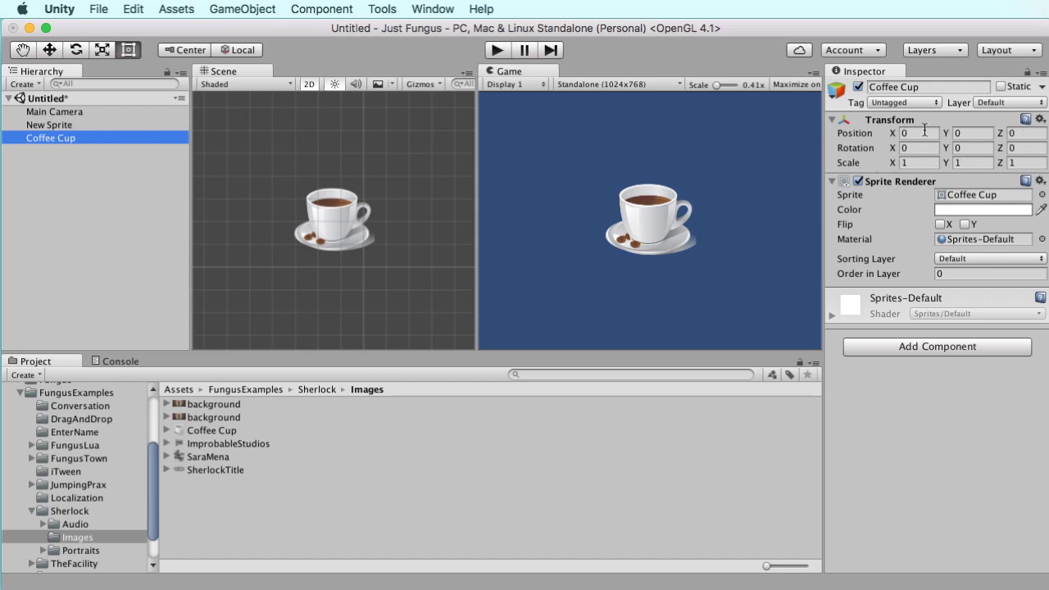
pyautogui.click(59, 124)
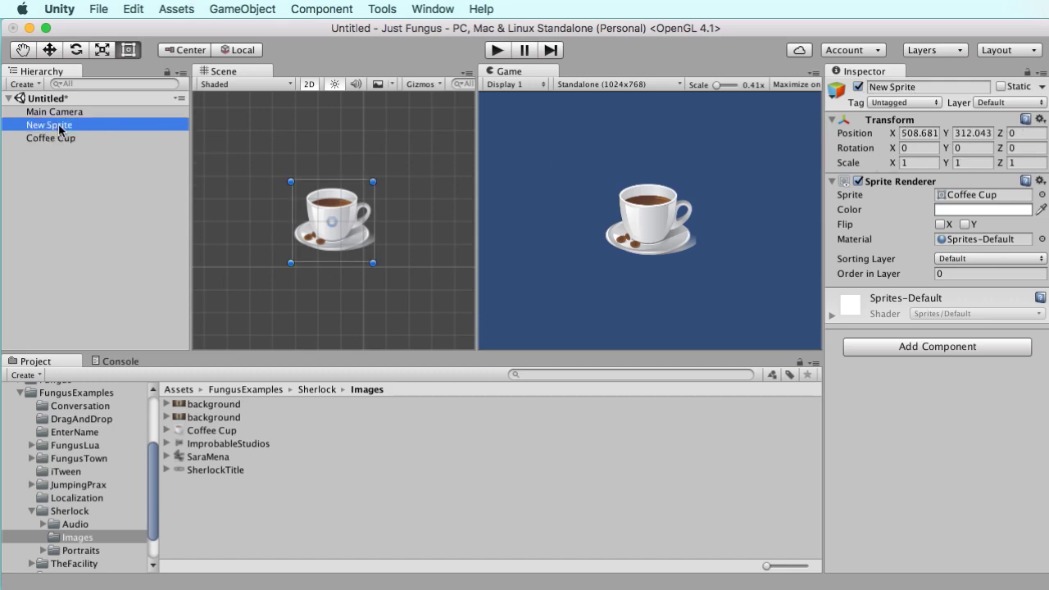
pyautogui.click(57, 124)
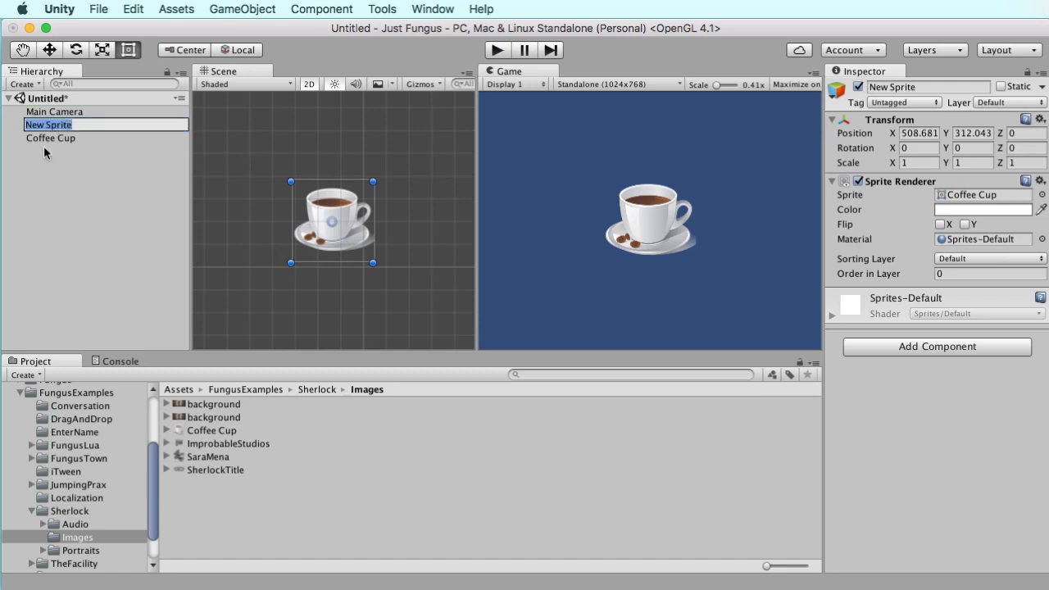
pyautogui.click(43, 146)
pyautogui.click(54, 126)
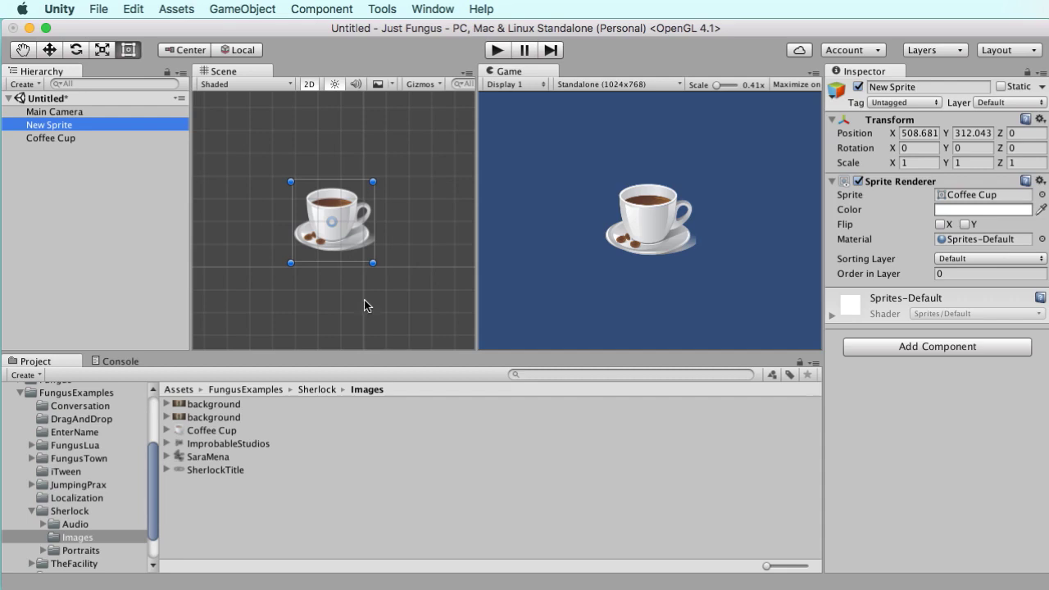
# - Focus the Scene view on the Main Camera and examine the area it covers relative to the sprites
pyautogui.click(61, 111)
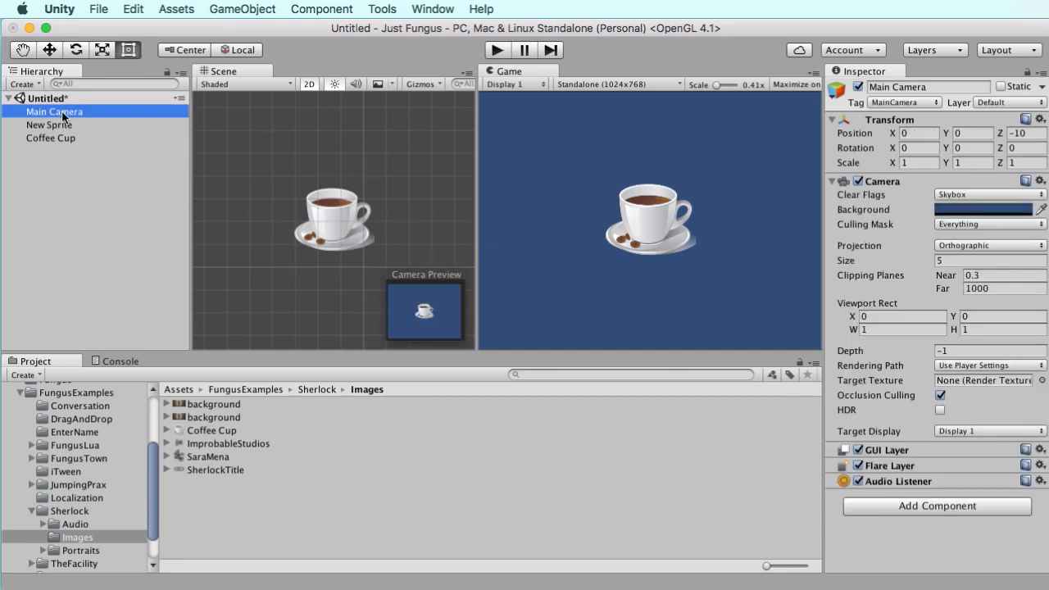
pyautogui.doubleClick(61, 111)
pyautogui.scroll(-3, 362, 212)
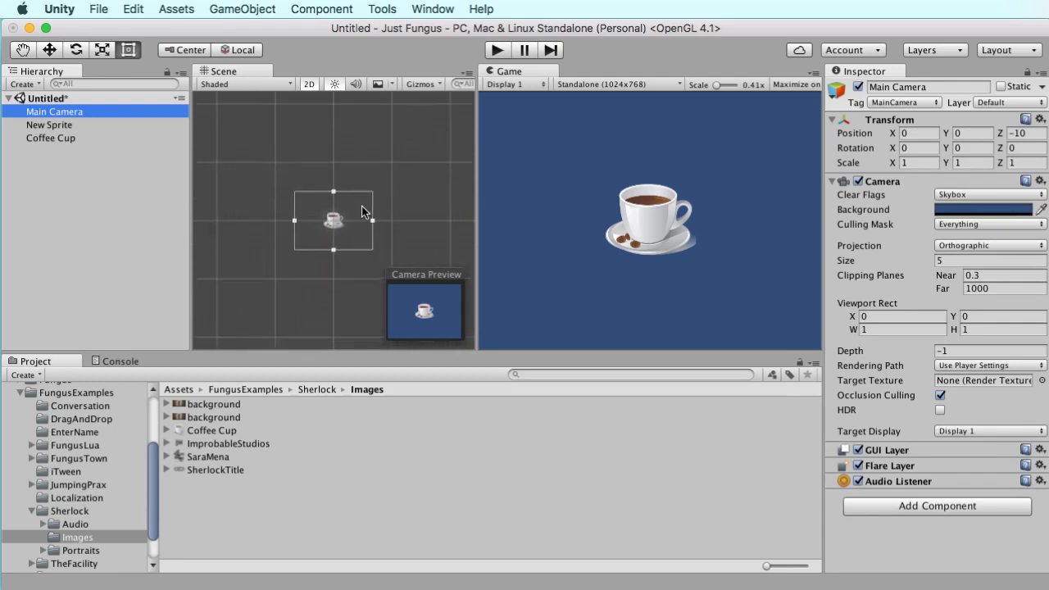
pyautogui.scroll(-5, 362, 205)
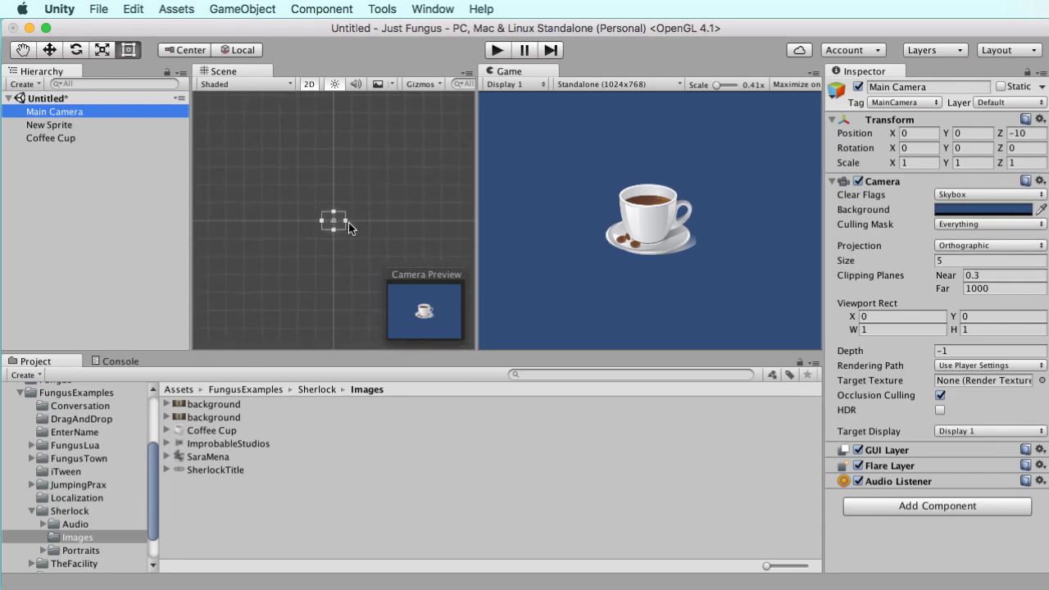
pyautogui.scroll(-5, 349, 222)
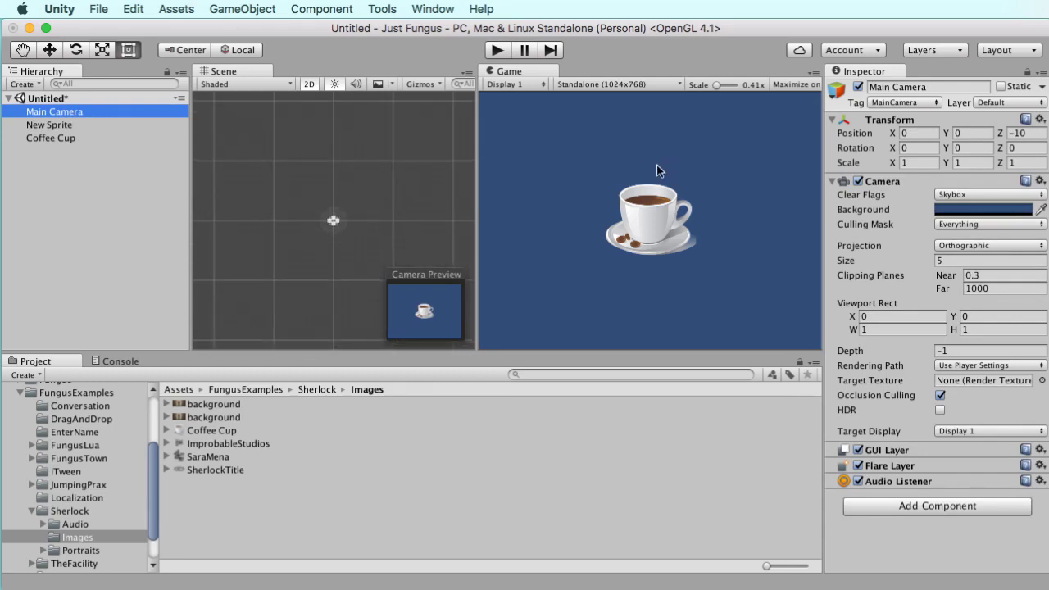
# - Set New Sprite's X and Y position to 0
pyautogui.click(70, 127)
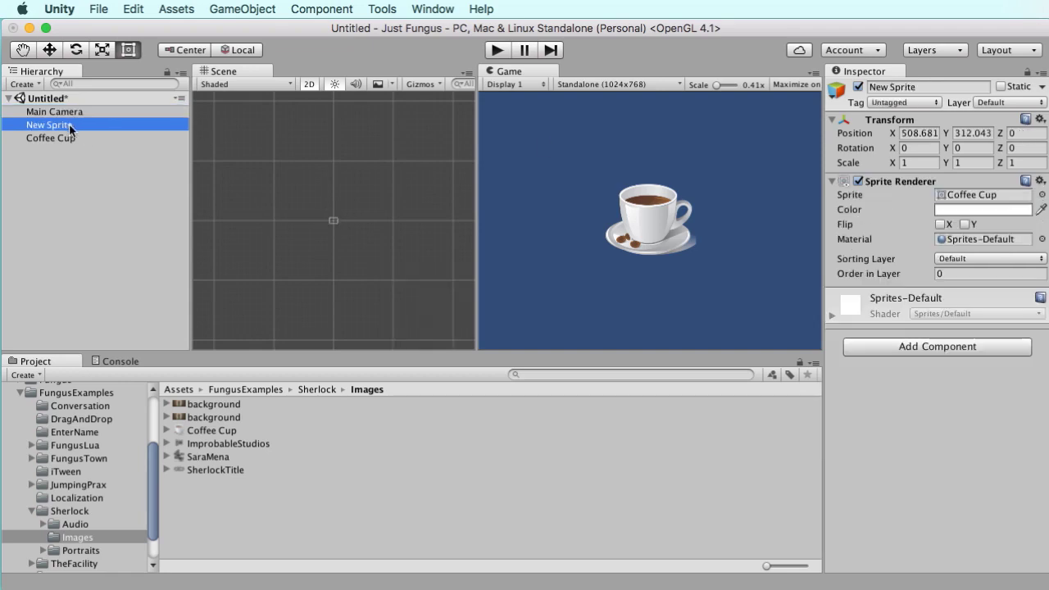
pyautogui.click(902, 133)
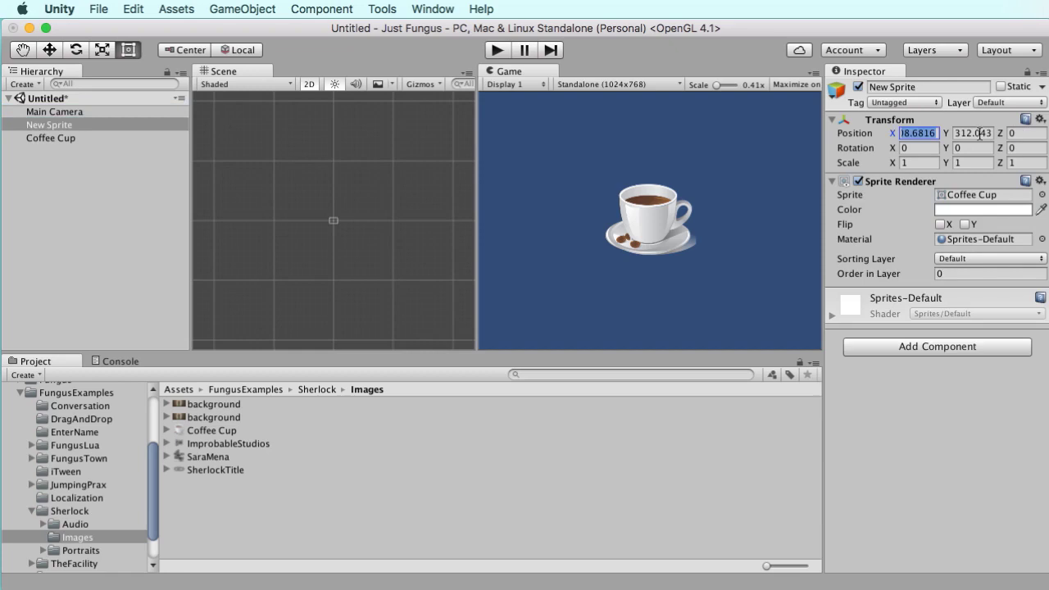
pyautogui.write('0')
pyautogui.click(957, 133)
pyautogui.write('0')
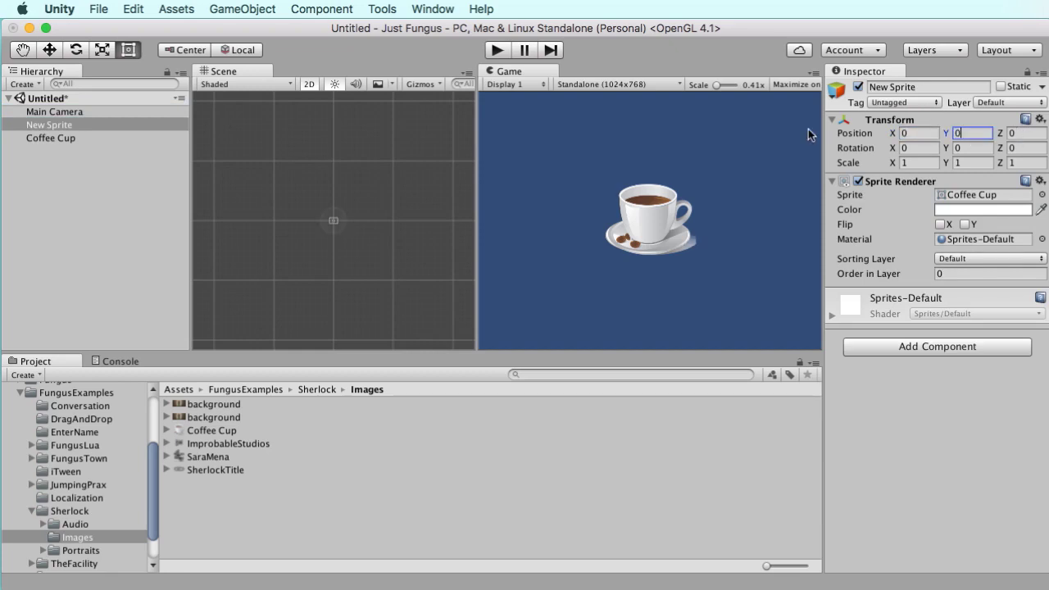
# - Frame New Sprite in the Scene view and move it with the Move tool to about X -1.16, Y 0.07
pyautogui.doubleClick(57, 124)
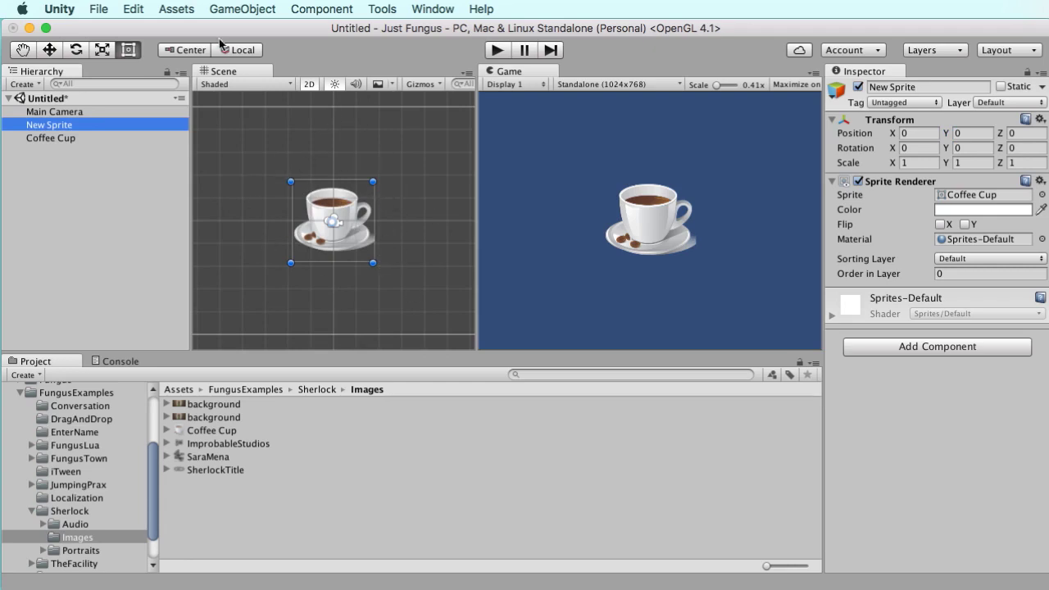
pyautogui.click(49, 50)
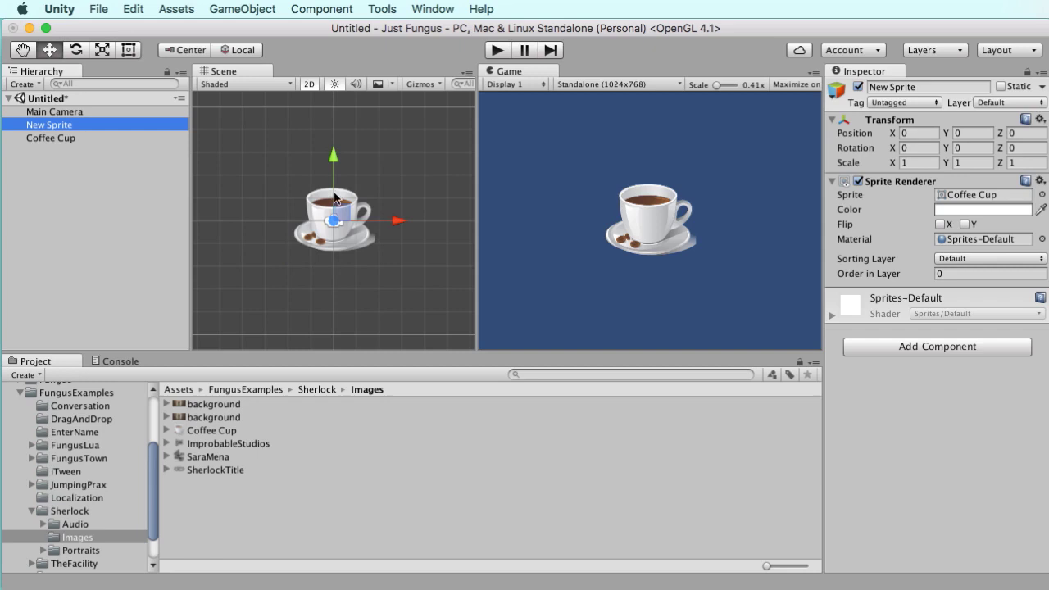
pyautogui.moveTo(334, 197); pyautogui.dragTo(302, 185)
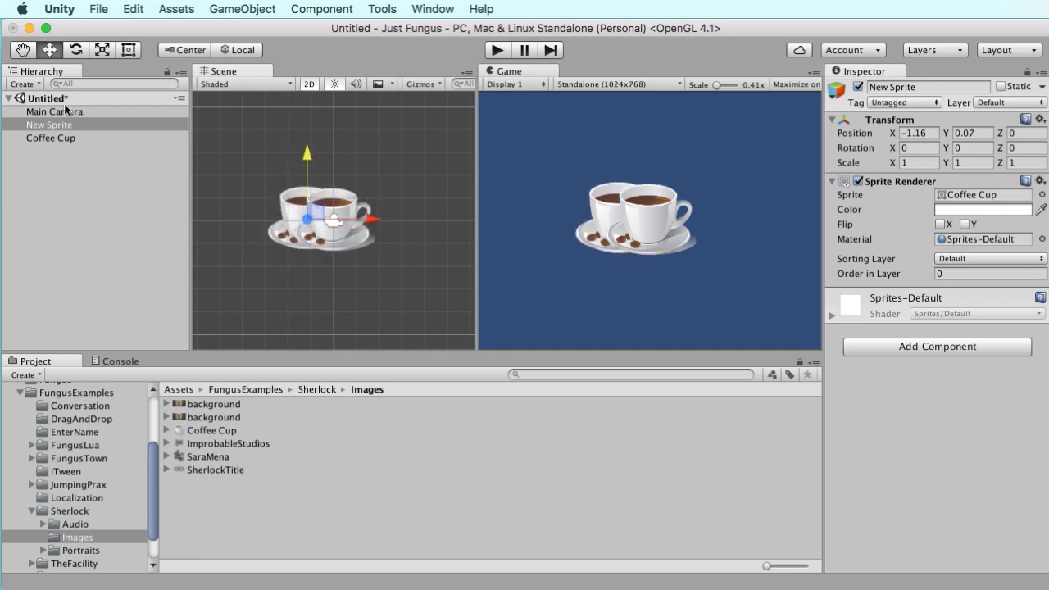
# - Move the Main Camera up to about Y 5.45 and return it near the scene origin, watching how the Game view changes
pyautogui.click(62, 111)
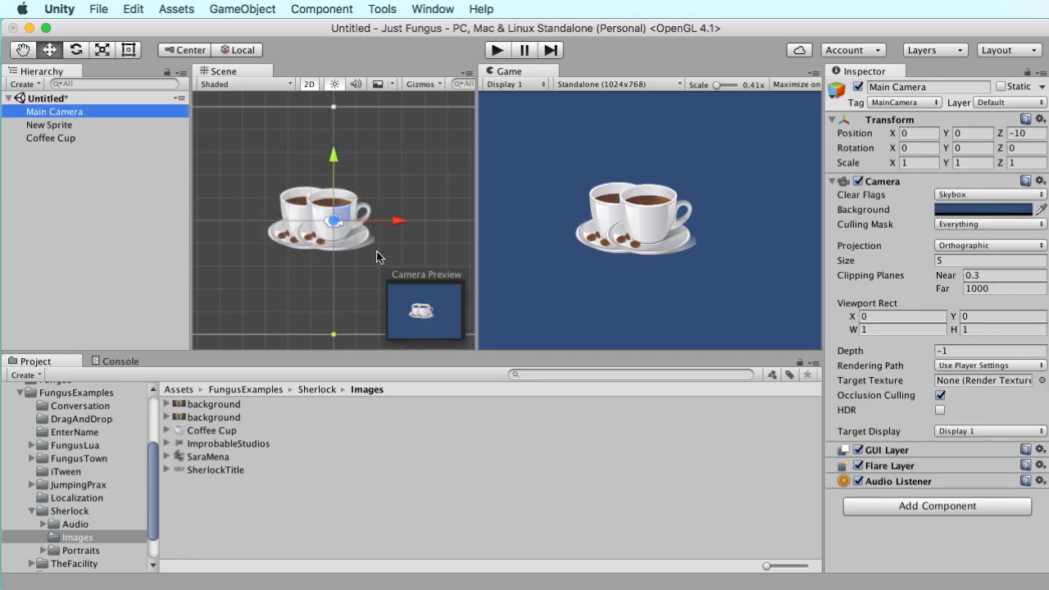
pyautogui.moveTo(344, 214)
pyautogui.mouseDown()
pyautogui.moveTo(345, 132)
pyautogui.moveTo(344, 270)
pyautogui.moveTo(344, 195)
pyautogui.moveTo(333, 214)
pyautogui.mouseUp()
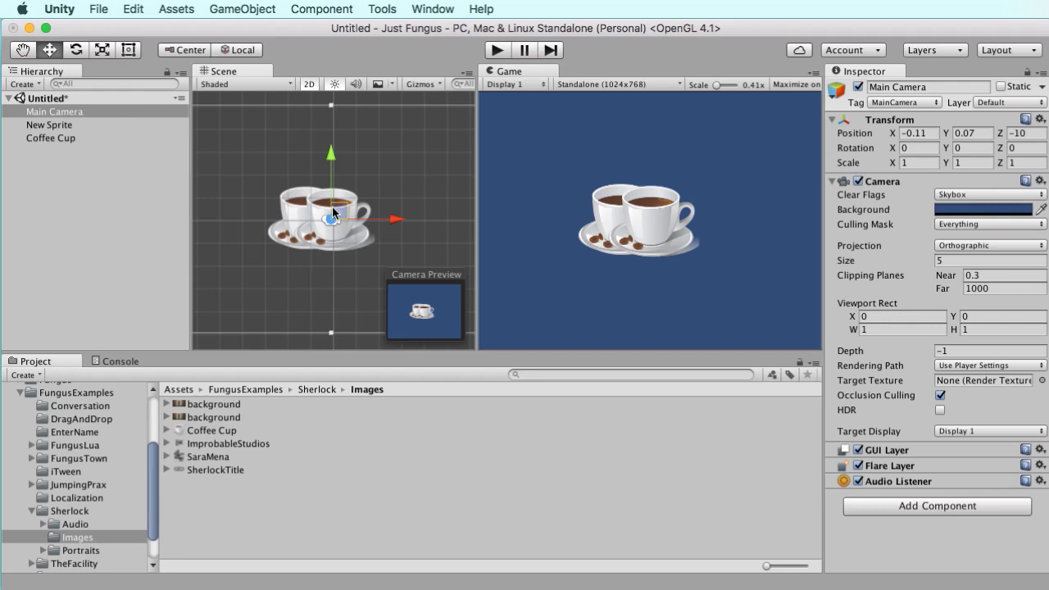
pyautogui.moveTo(332, 205); pyautogui.dragTo(339, 88)
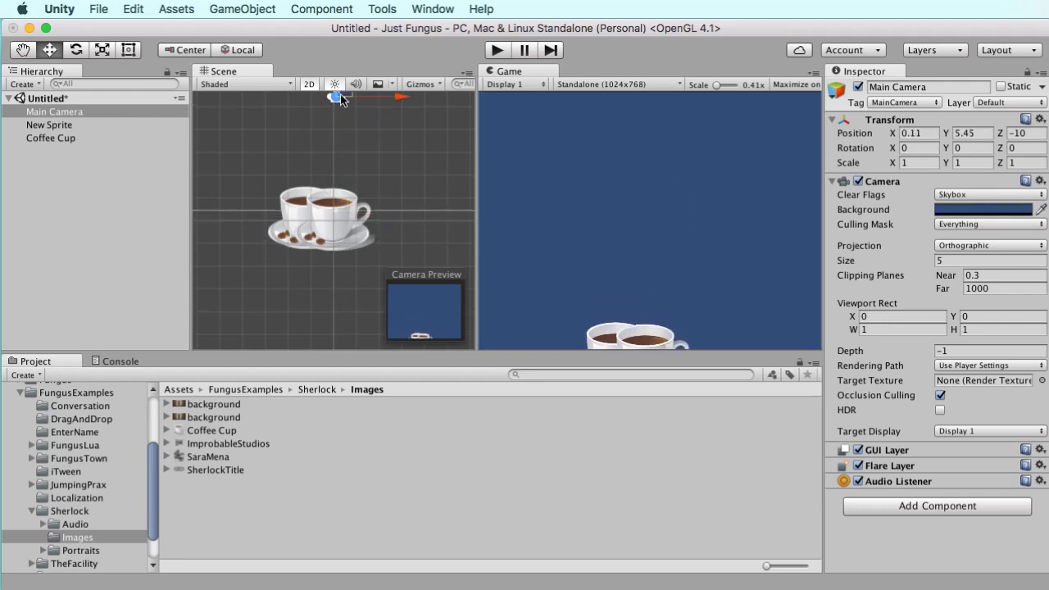
pyautogui.moveTo(341, 100); pyautogui.dragTo(336, 216)
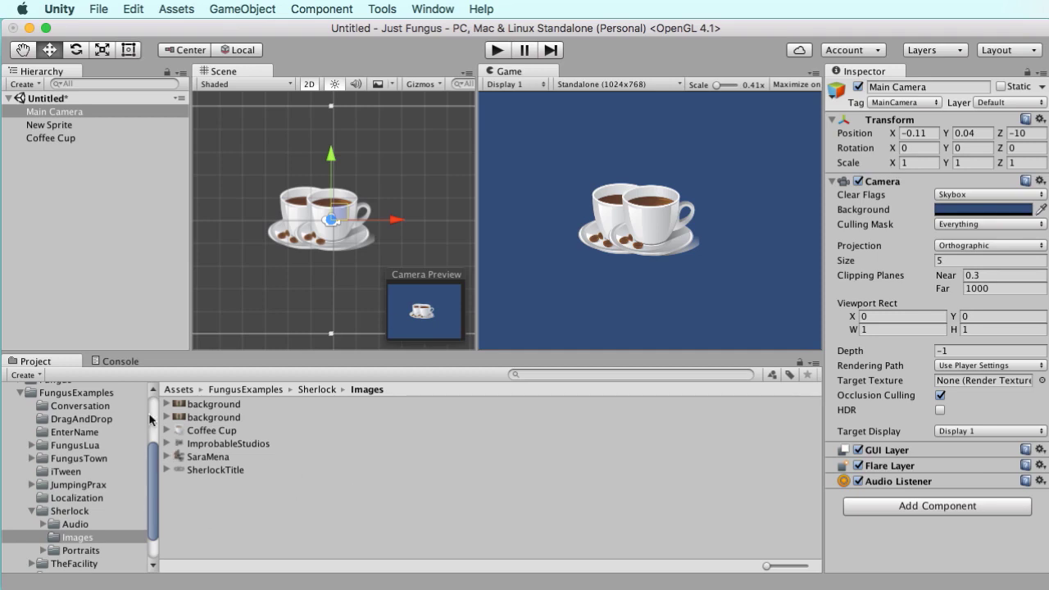
# - Collapse the project's folder tree and show the contents of the top-level Assets folder
pyautogui.click(21, 393)
pyautogui.click(19, 467)
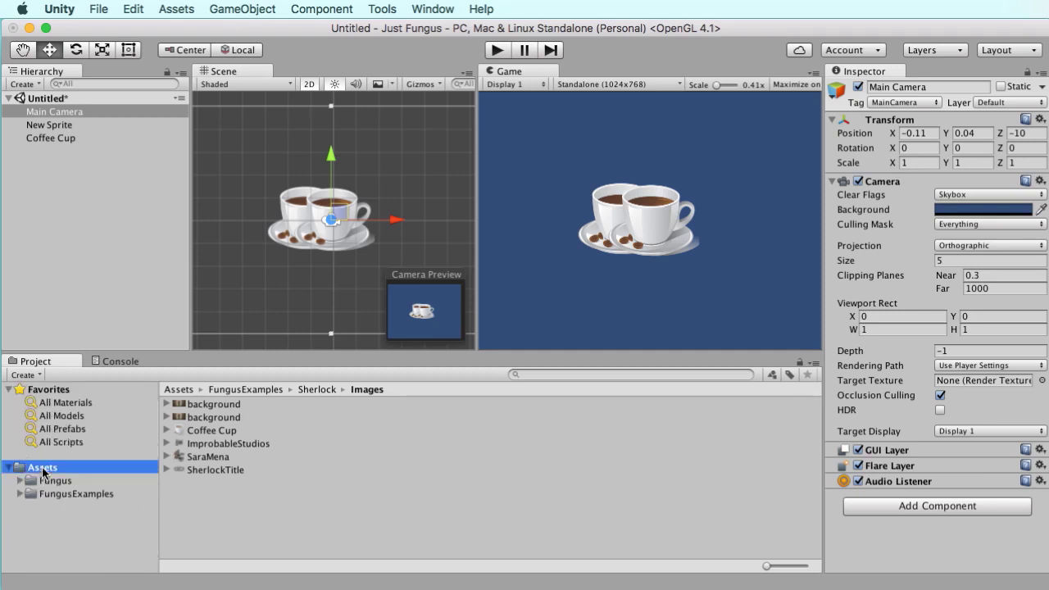
pyautogui.click(9, 468)
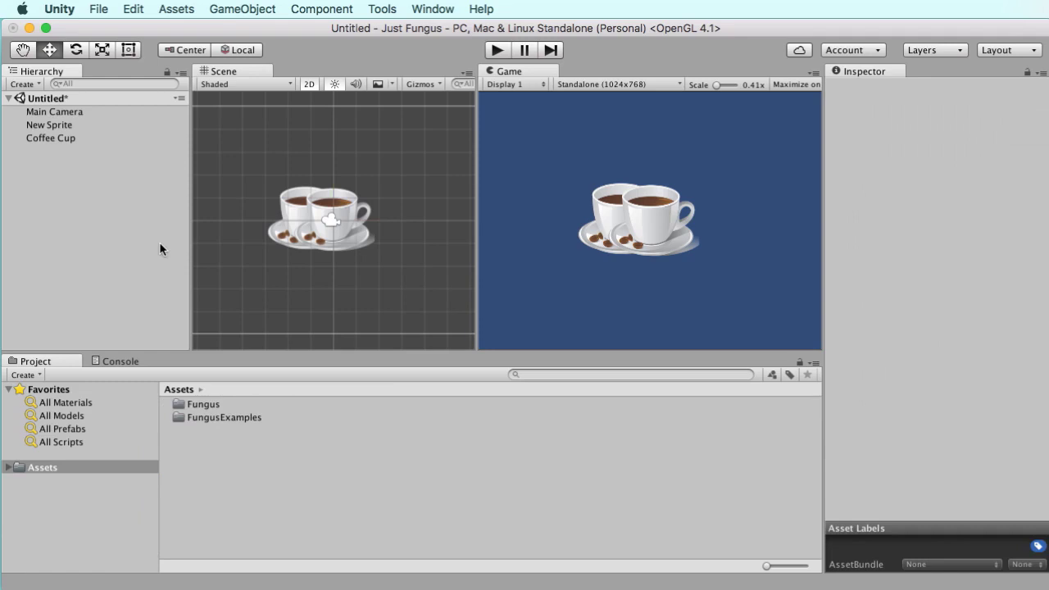
# - Create a new scene, discarding the unsaved changes in the coffee cup scene
pyautogui.click(99, 9)
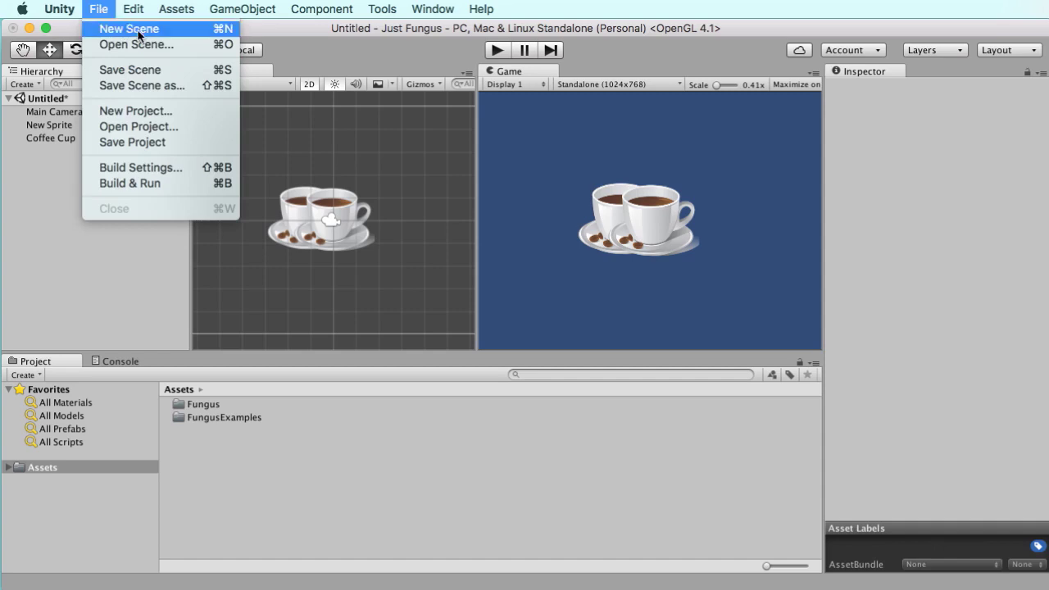
pyautogui.click(129, 29)
pyautogui.click(733, 307)
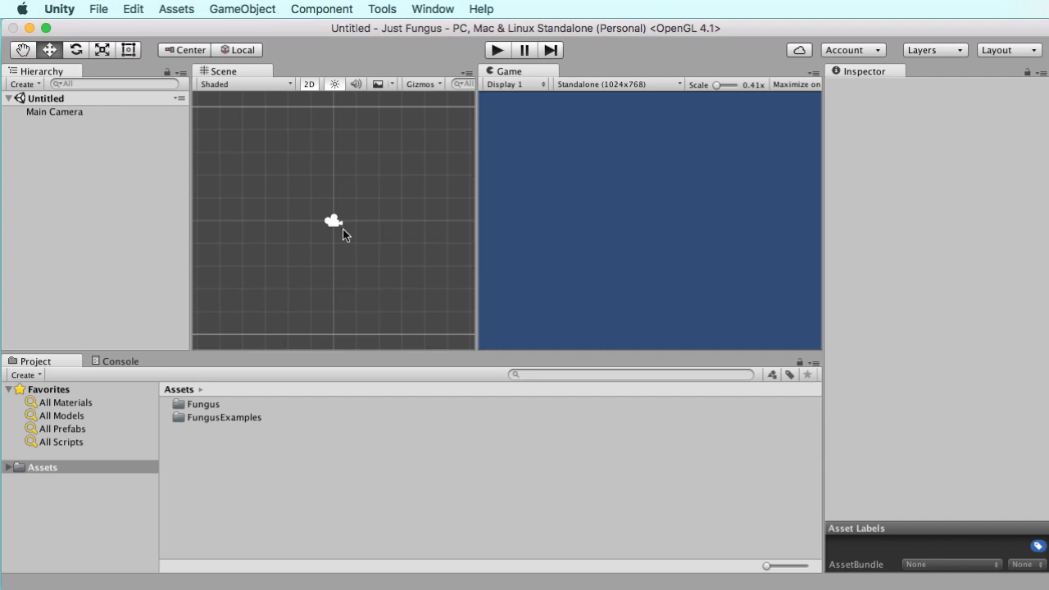
# - Save the new scene as "test 1" in the project's Assets folder and check its scene asset
pyautogui.click(102, 10)
pyautogui.click(154, 71)
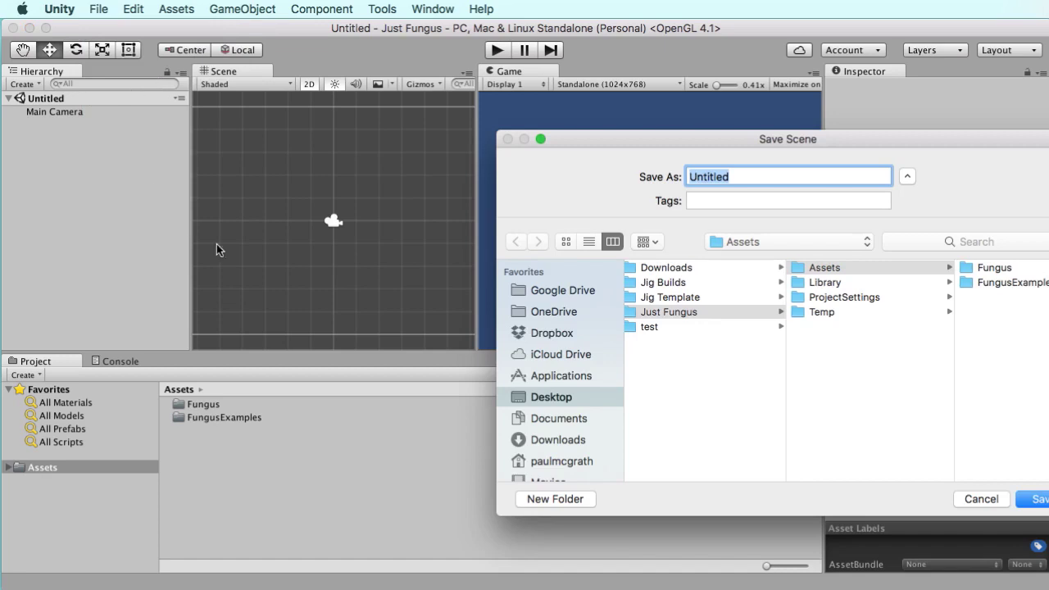
pyautogui.click(838, 274)
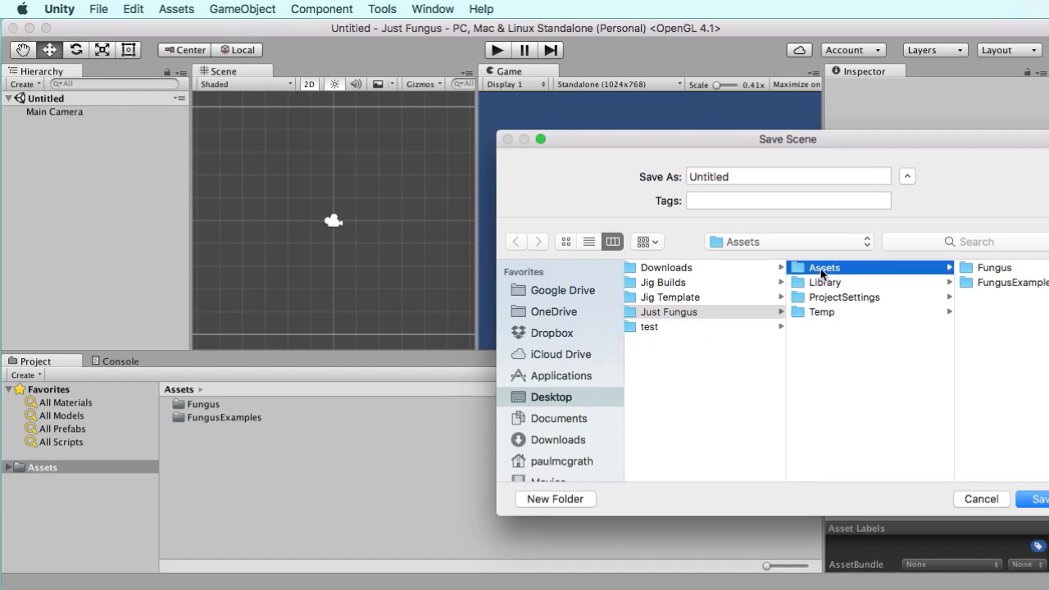
pyautogui.click(775, 177)
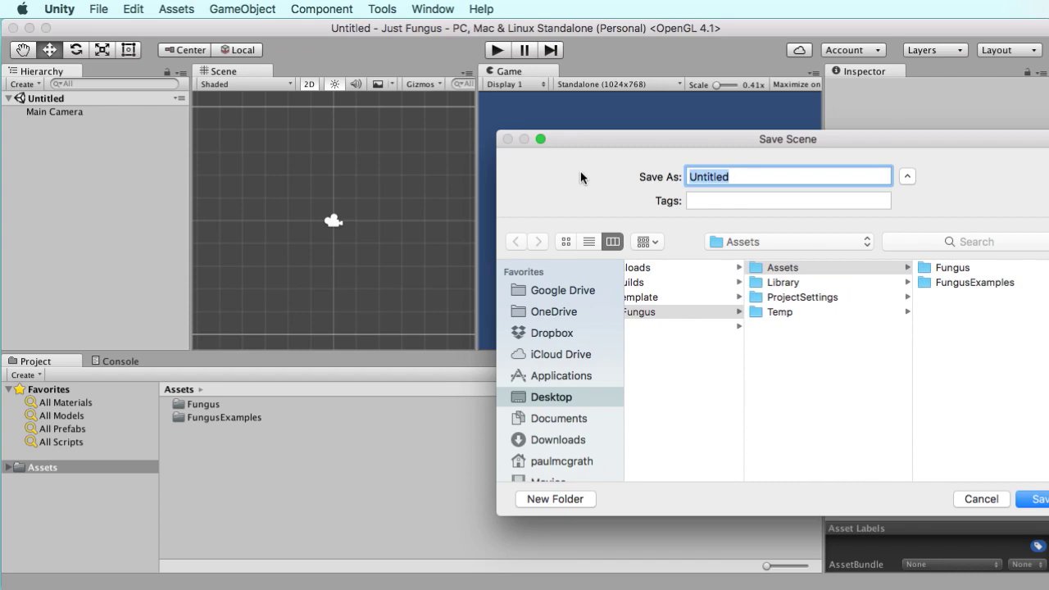
pyautogui.write('test 1')
pyautogui.press('Return')
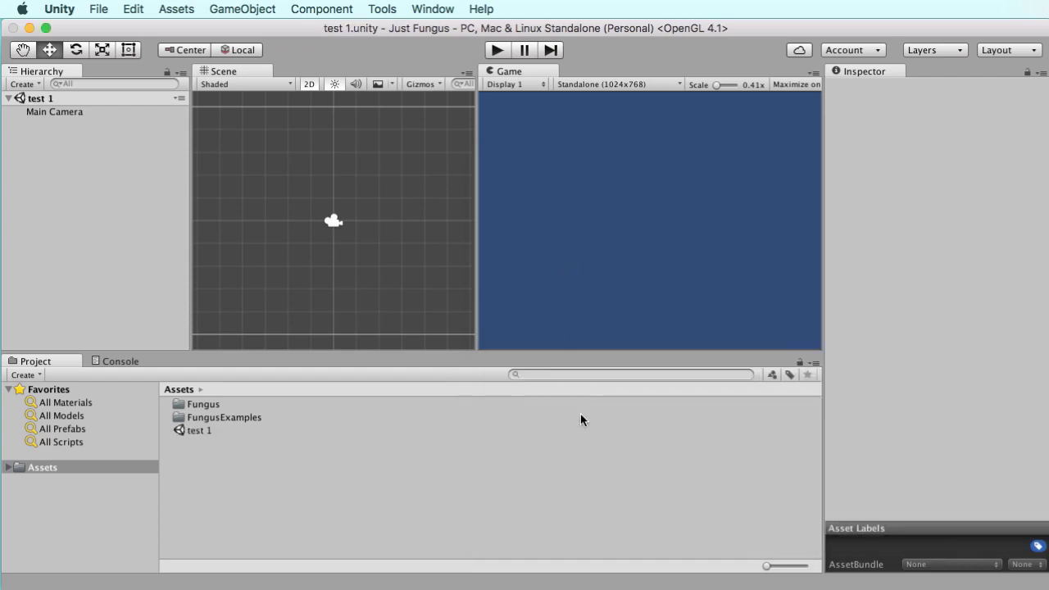
pyautogui.click(195, 432)
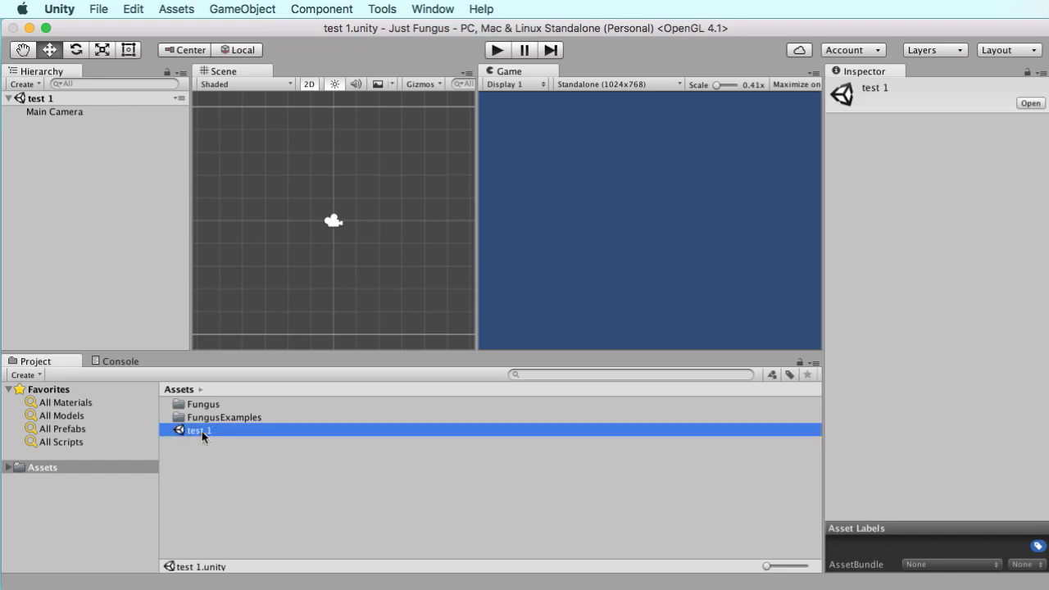
pyautogui.click(119, 152)
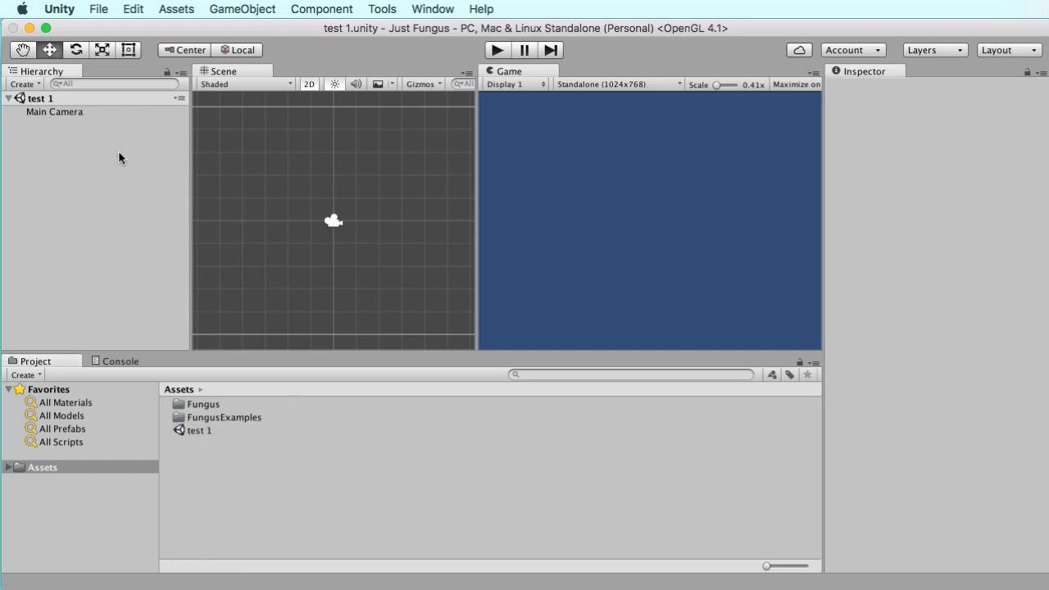
# - Add a Directional Light to the test 1 scene
pyautogui.click(242, 9)
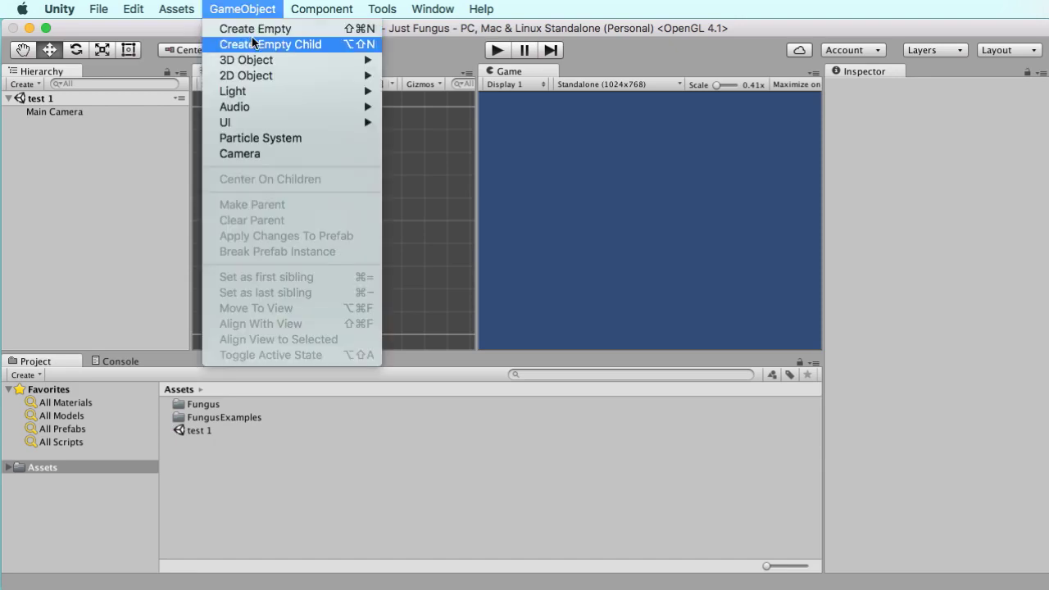
pyautogui.moveTo(264, 62)
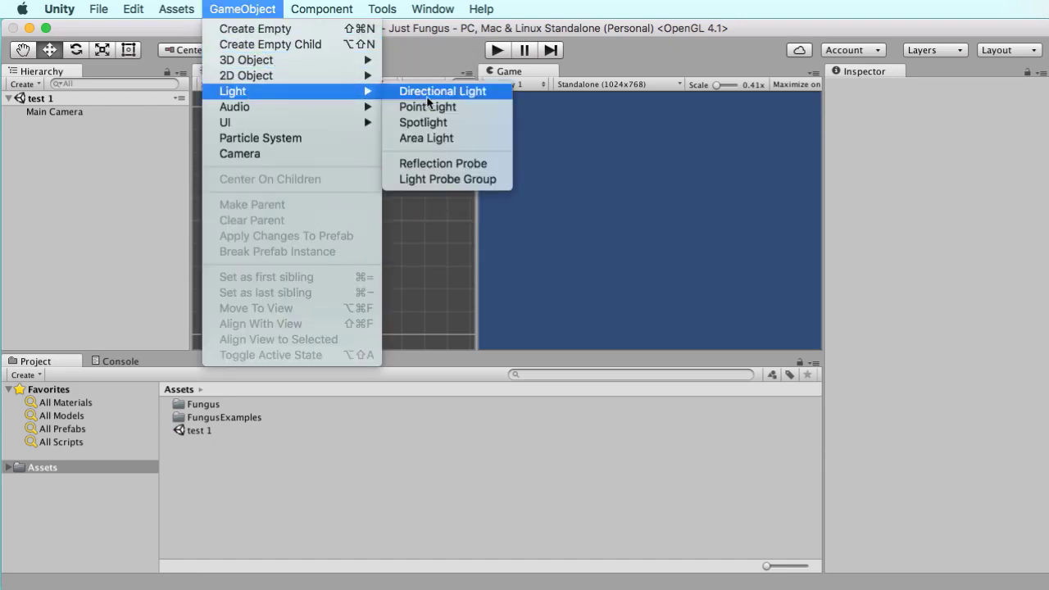
pyautogui.click(432, 93)
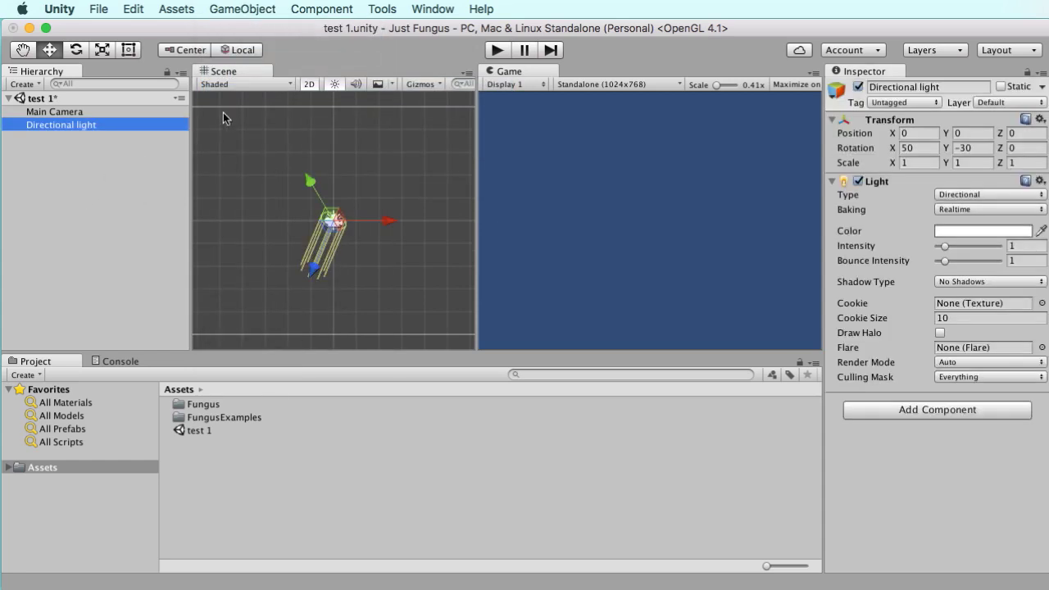
# - Add a UI Text and a UI Button object to the scene
pyautogui.click(244, 12)
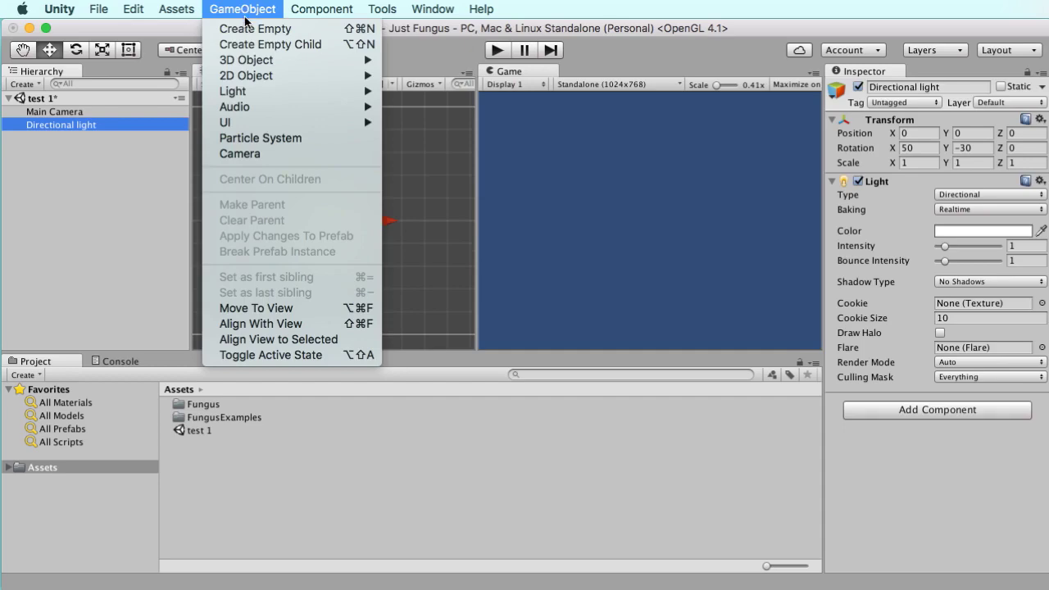
pyautogui.moveTo(283, 124)
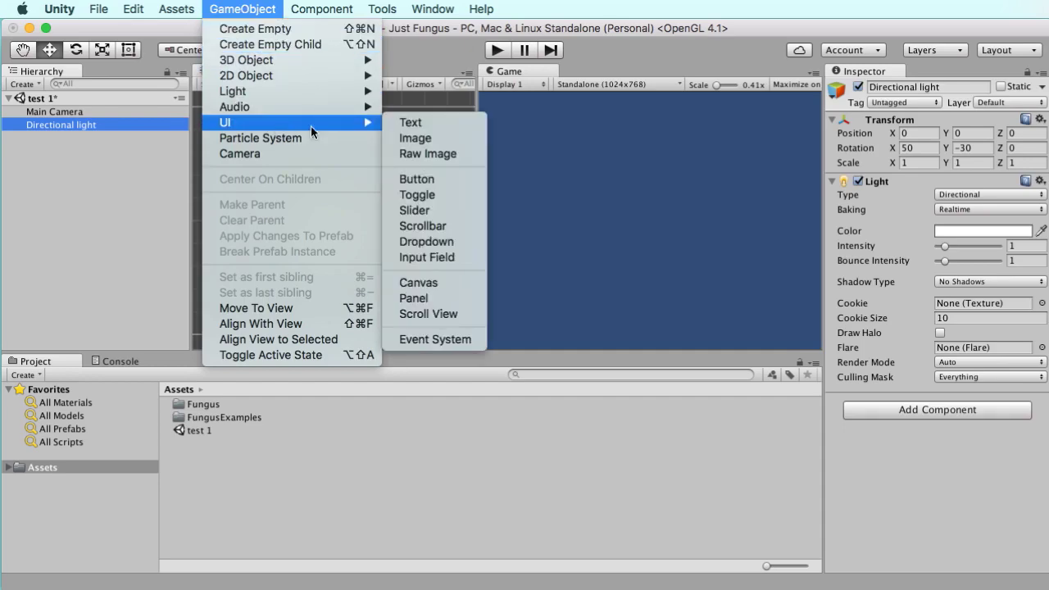
pyautogui.click(410, 125)
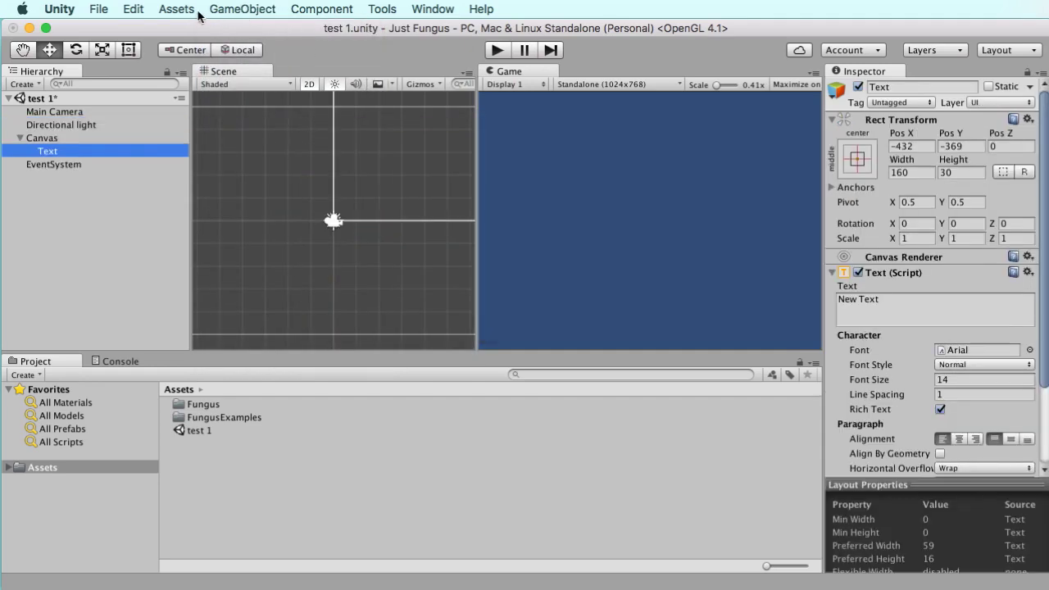
pyautogui.click(223, 11)
pyautogui.moveTo(286, 123)
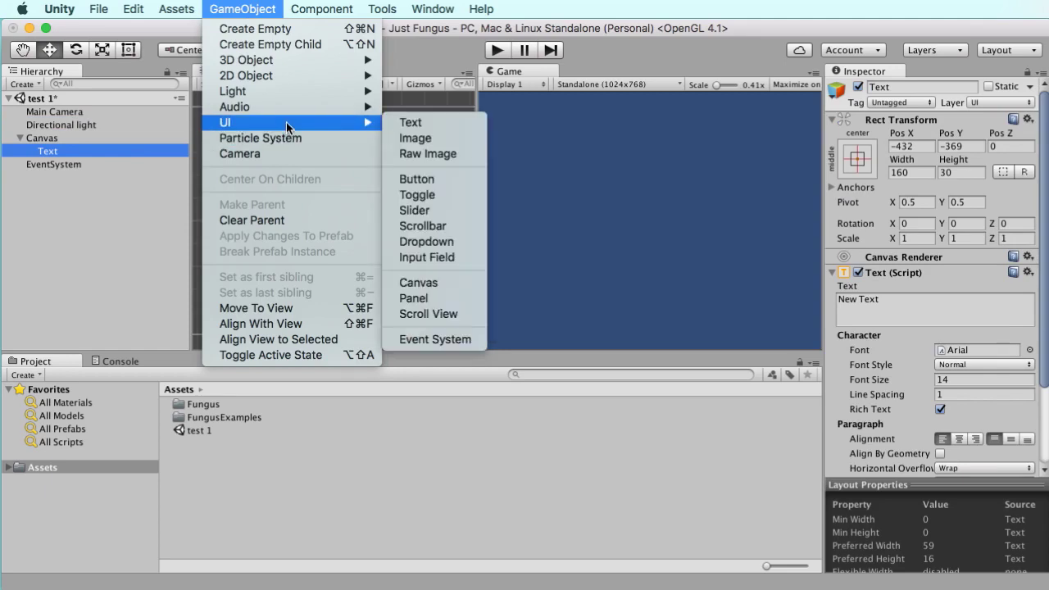
pyautogui.click(415, 177)
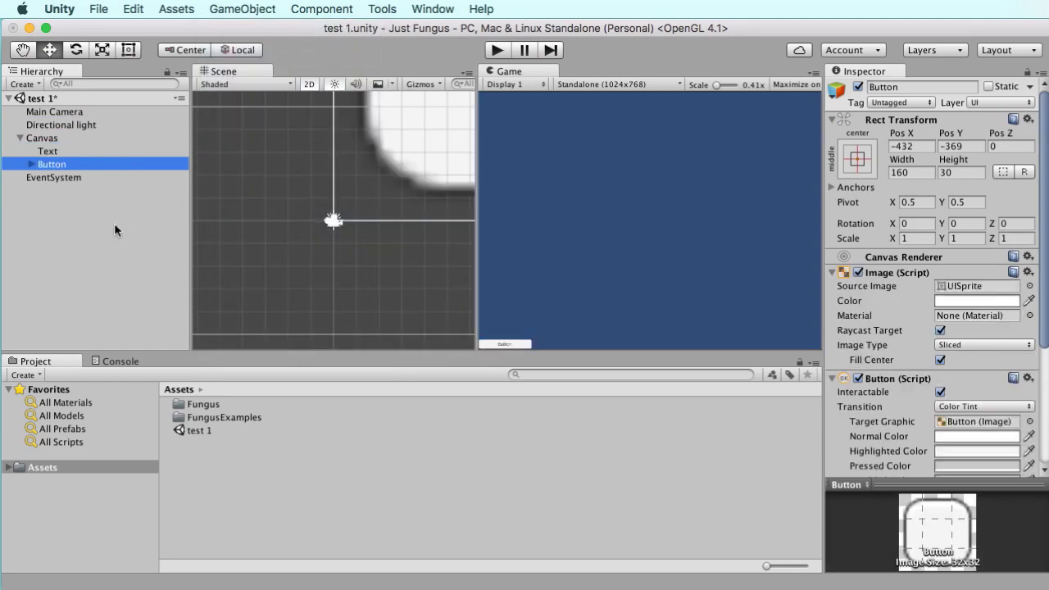
# - Examine the Main Camera, Directional light, Canvas, Text, Button and EventSystem objects in the Scene view and Inspector
pyautogui.click(61, 113)
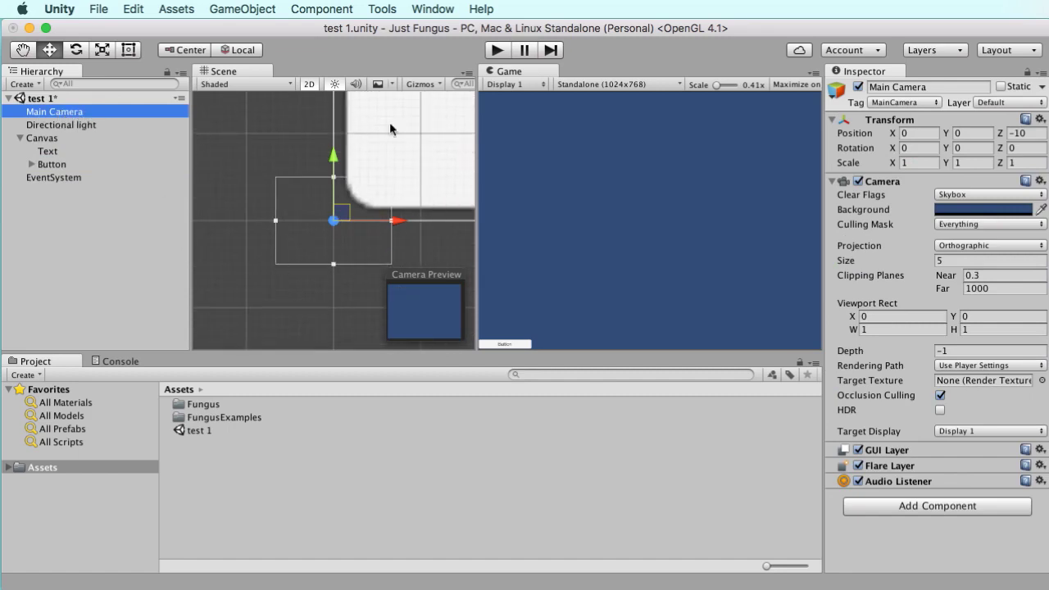
pyautogui.click(58, 127)
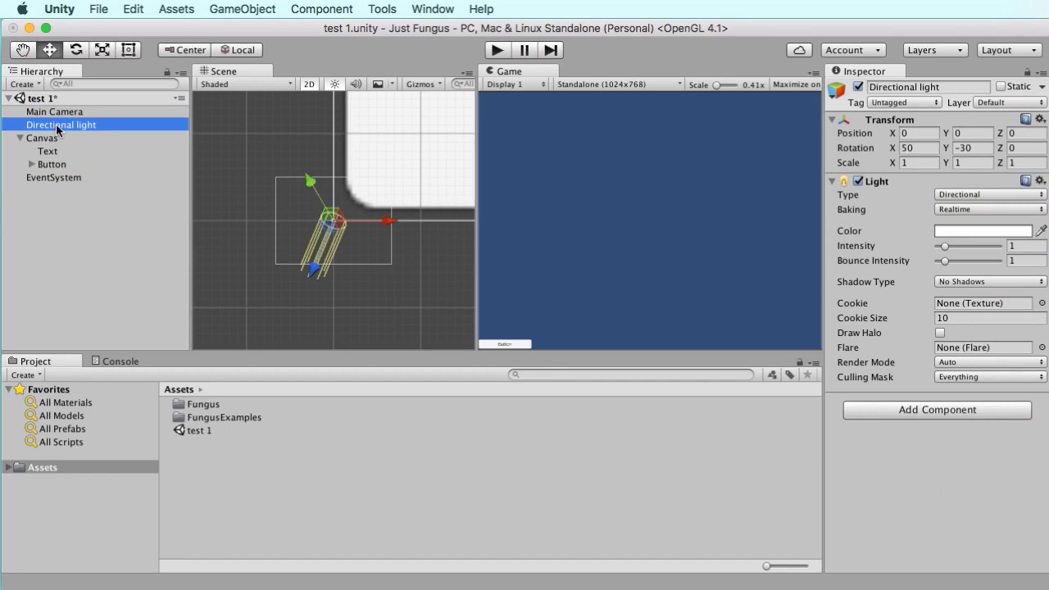
pyautogui.click(45, 139)
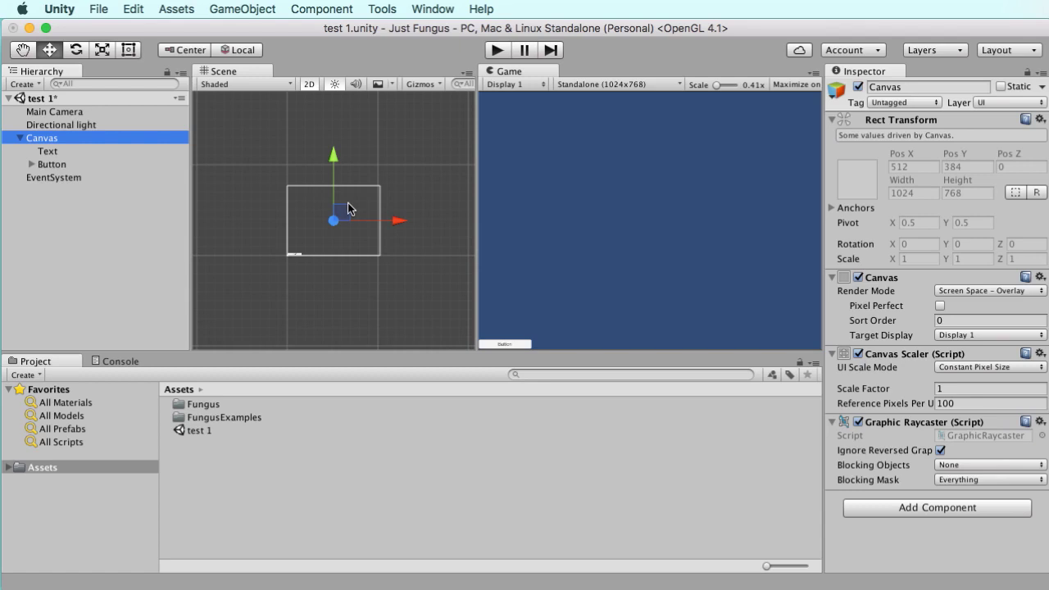
pyautogui.doubleClick(52, 152)
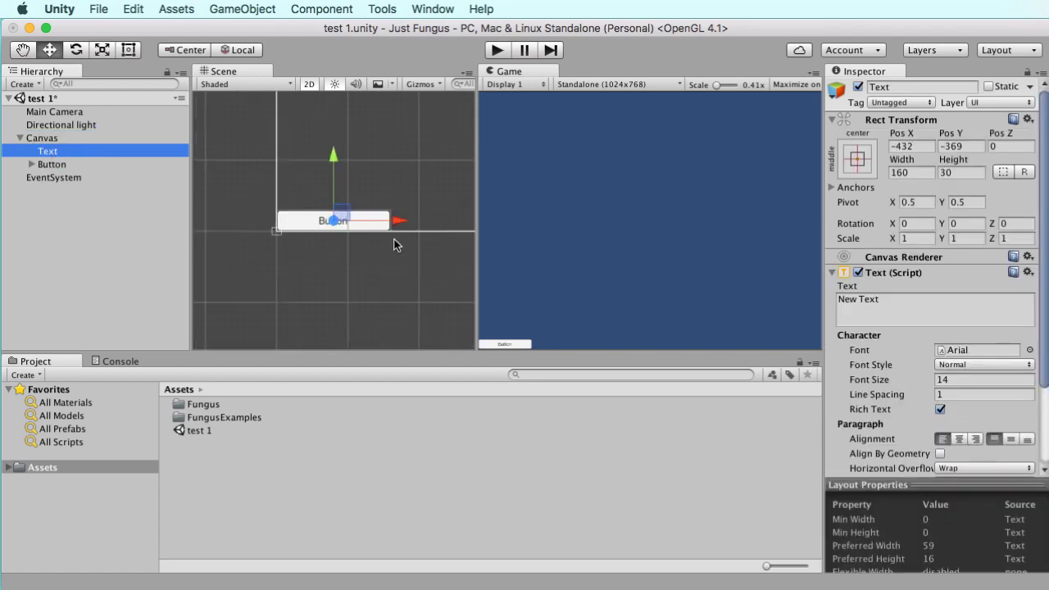
pyautogui.click(69, 168)
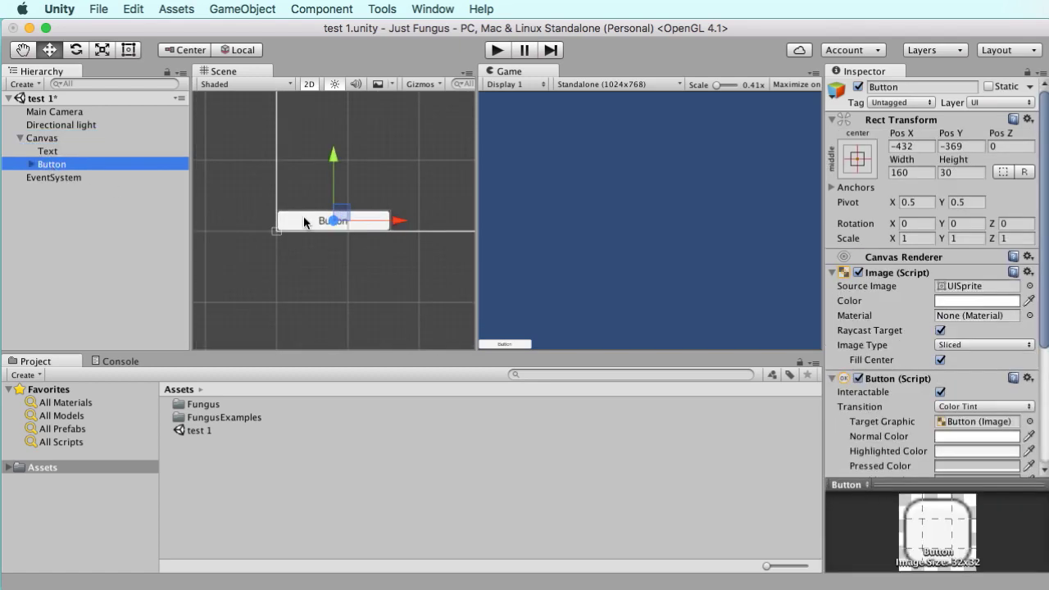
pyautogui.click(68, 178)
pyautogui.click(73, 112)
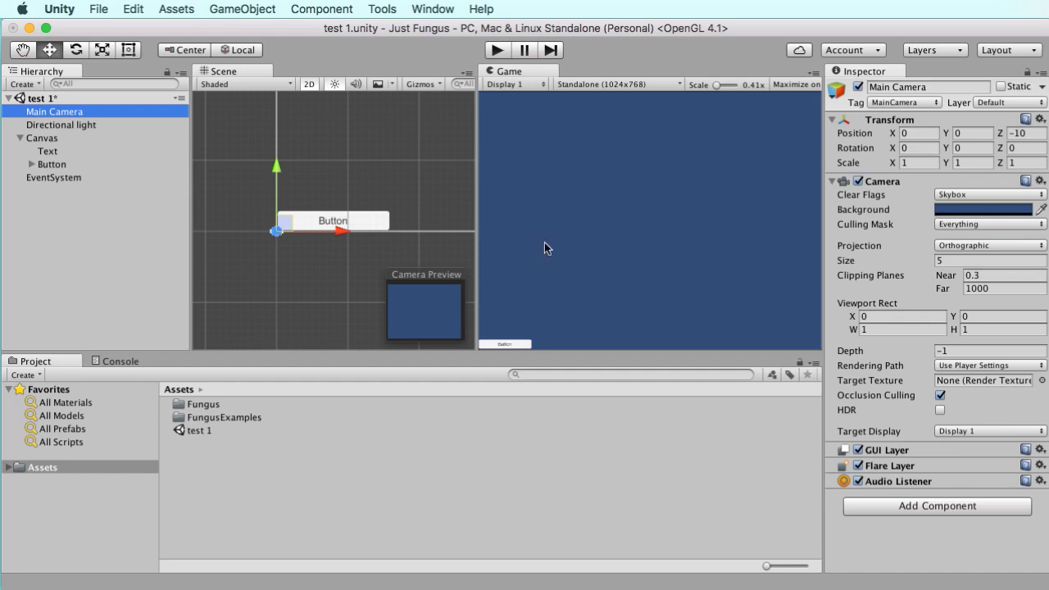
# - Save the changes to the test 1 scene and create another new scene
pyautogui.click(98, 9)
pyautogui.click(147, 75)
pyautogui.click(100, 10)
pyautogui.click(103, 29)
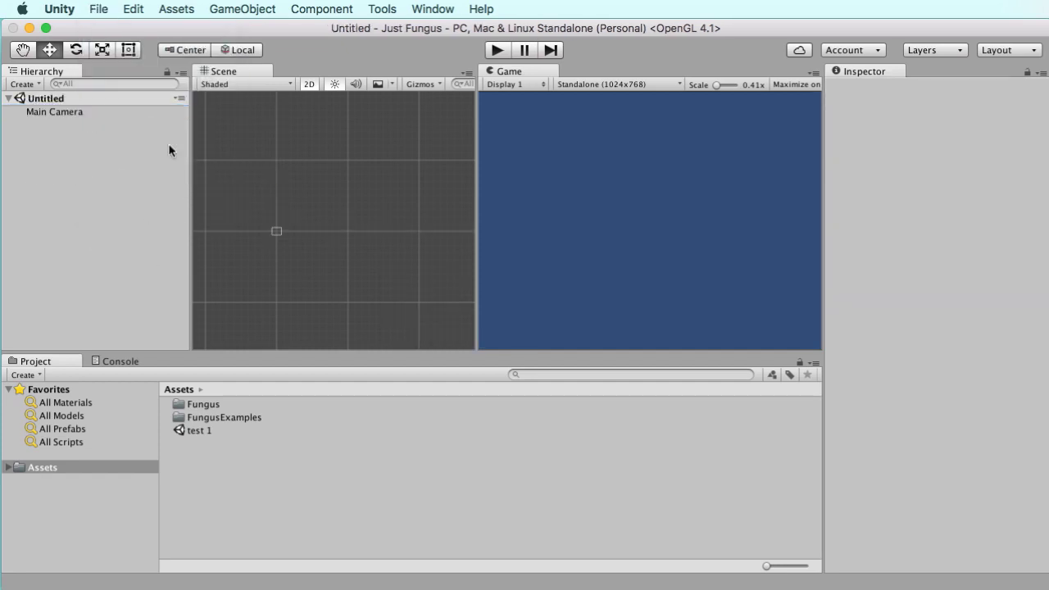
# - Save the new scene in the Assets folder as test 2
pyautogui.click(101, 9)
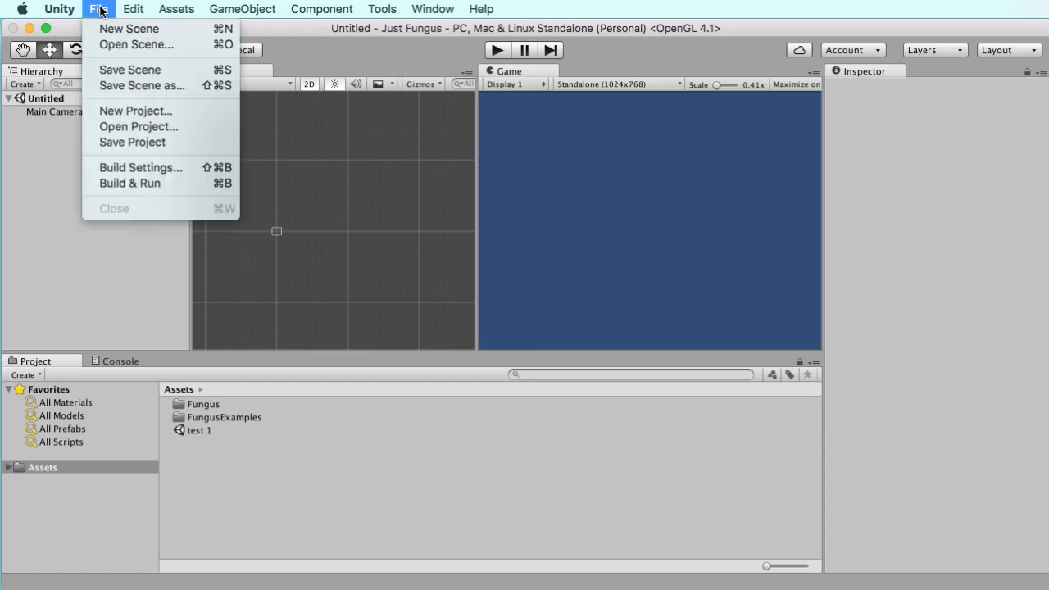
pyautogui.click(135, 73)
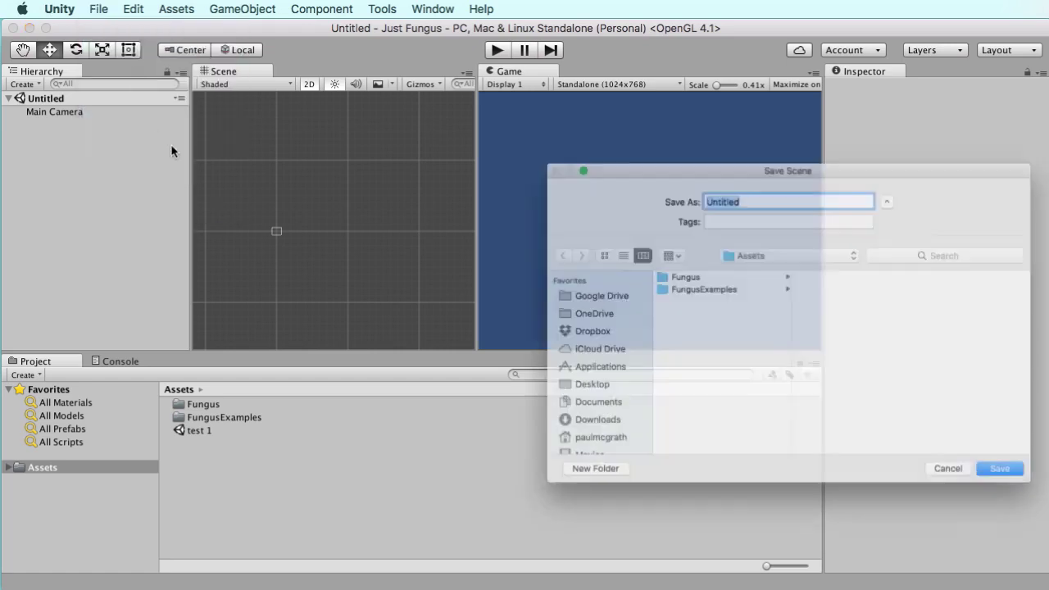
pyautogui.write('test 2')
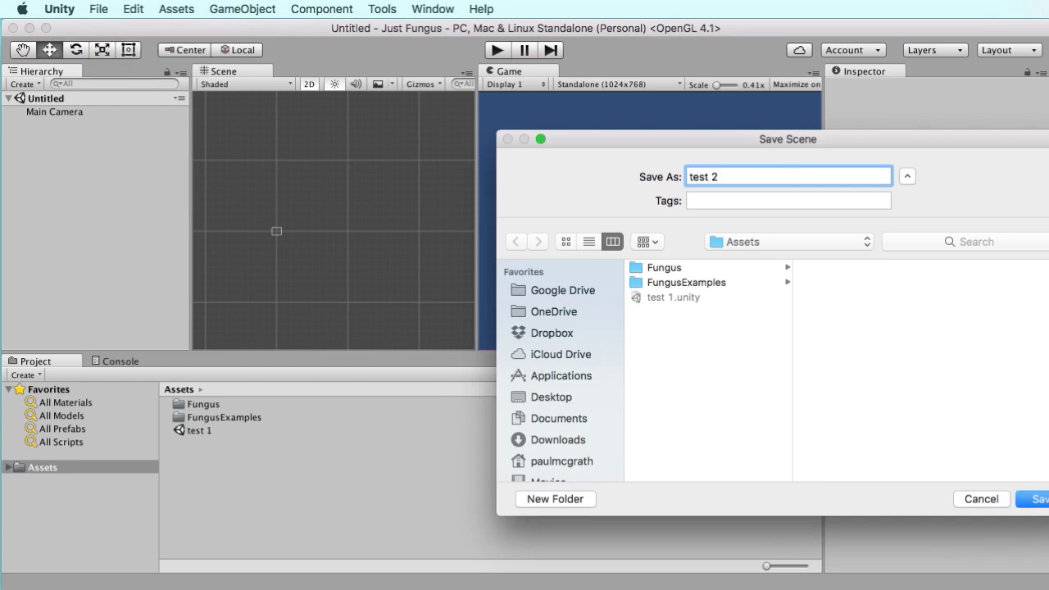
pyautogui.press('Return')
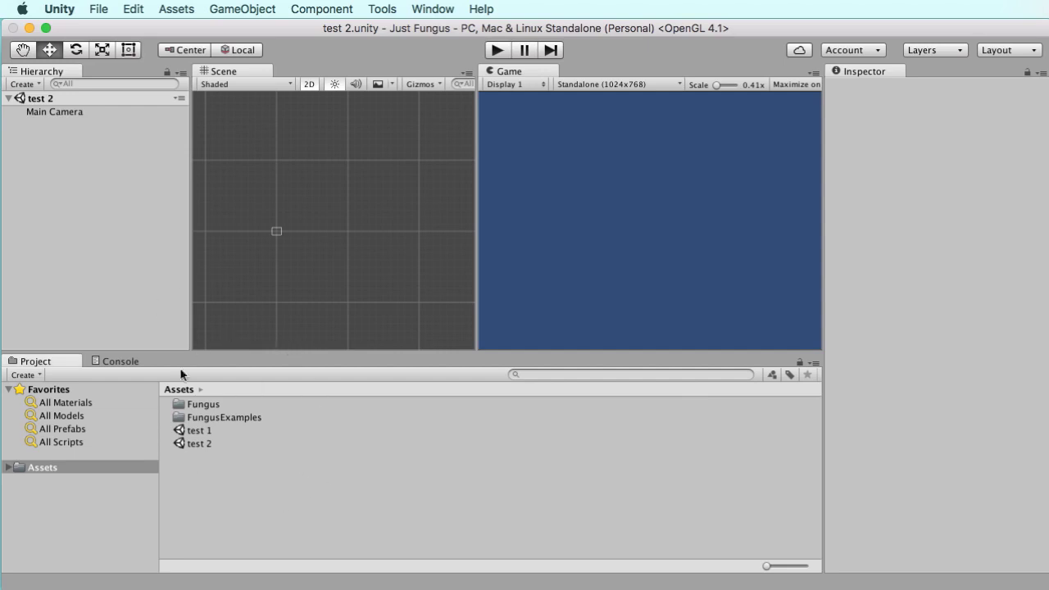
# - Switch between the test 1 and test 2 scenes to compare their contents, ending with test 1 open
pyautogui.click(282, 444)
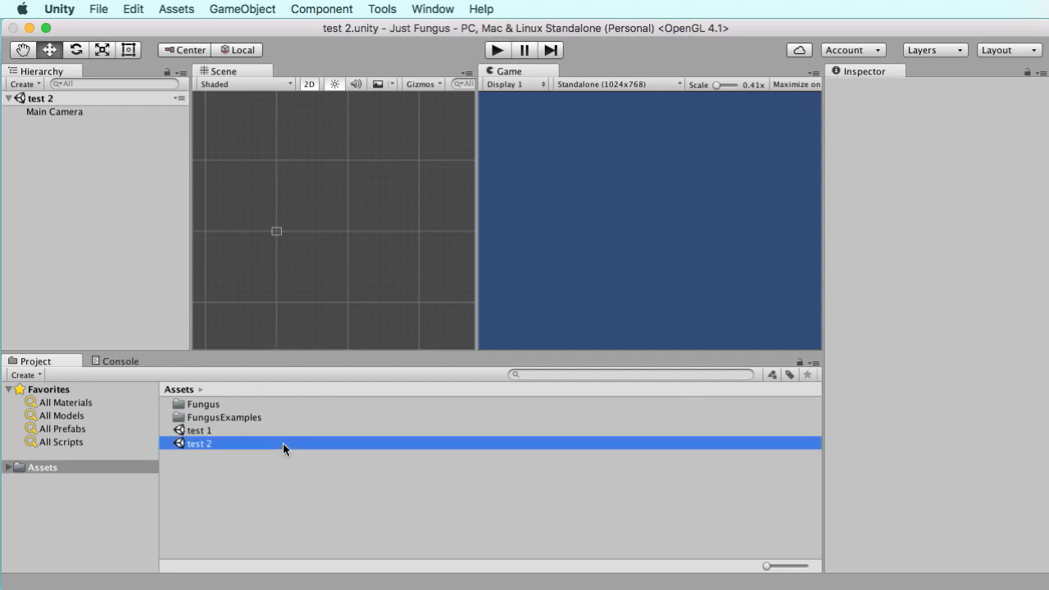
pyautogui.doubleClick(197, 431)
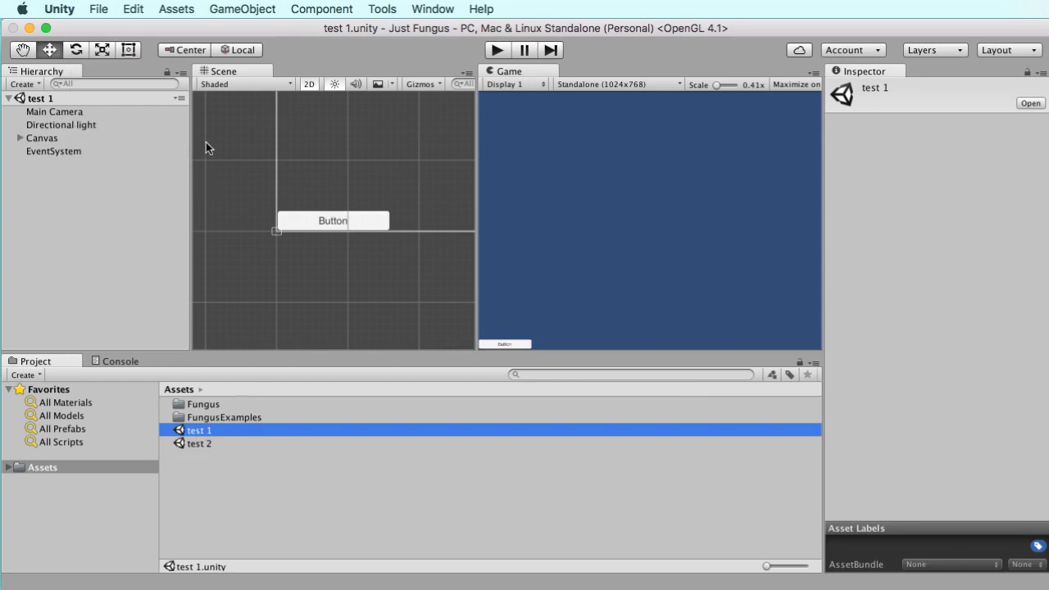
pyautogui.doubleClick(196, 445)
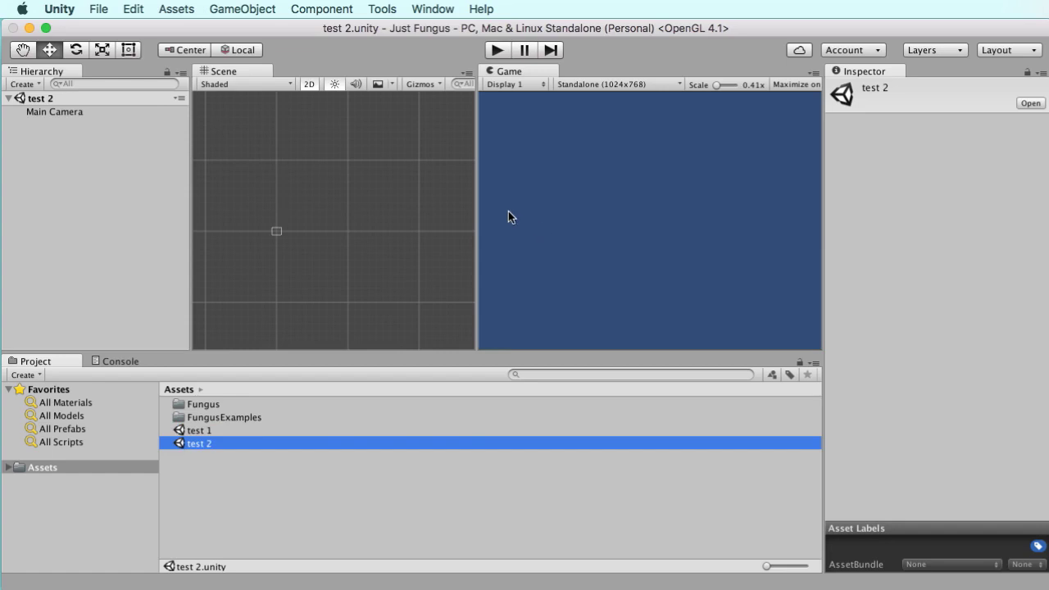
pyautogui.click(97, 193)
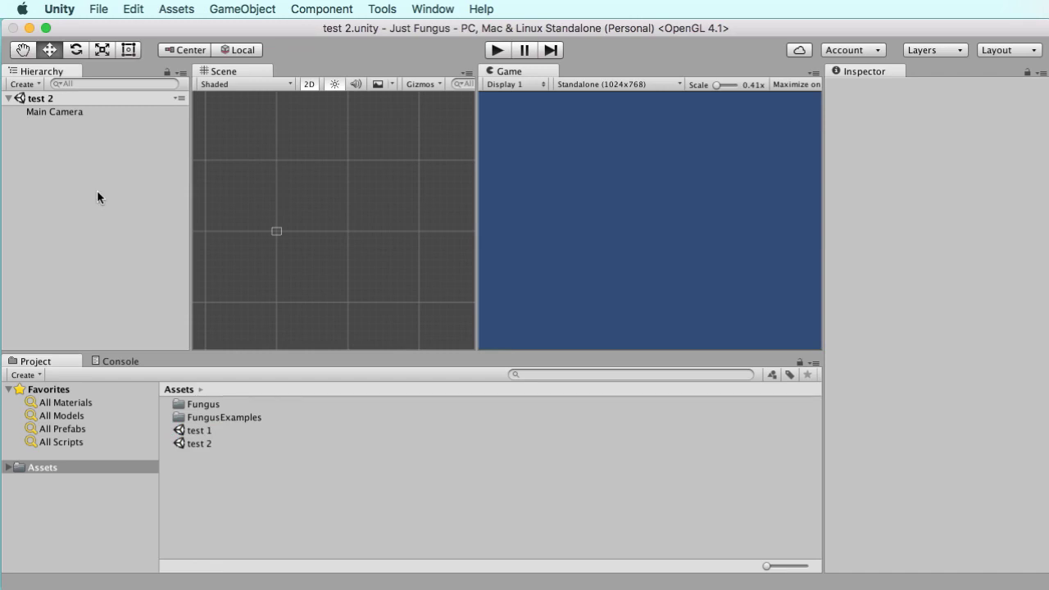
pyautogui.doubleClick(194, 433)
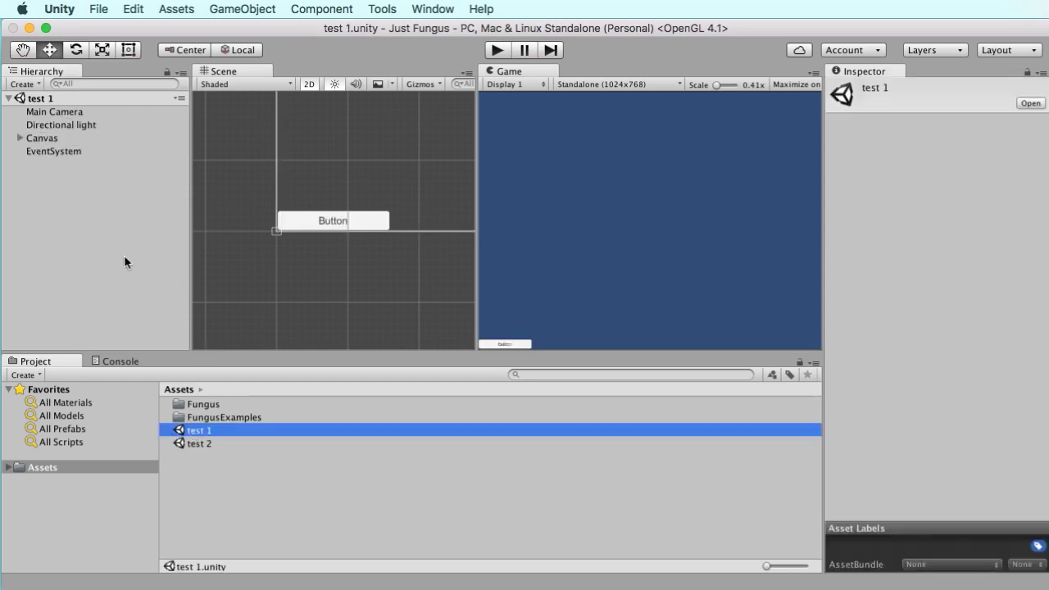